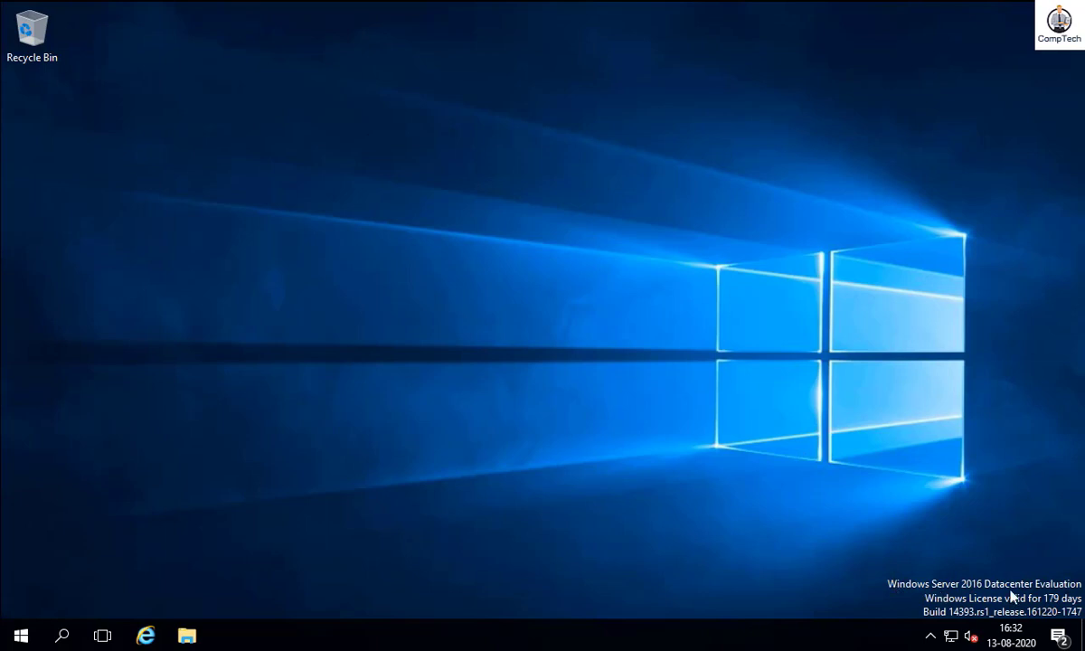
- Launch Server Manager from the Start menu and start the Add Roles and Features Wizard
{"action": "left_click", "coordinate": [22, 636]}
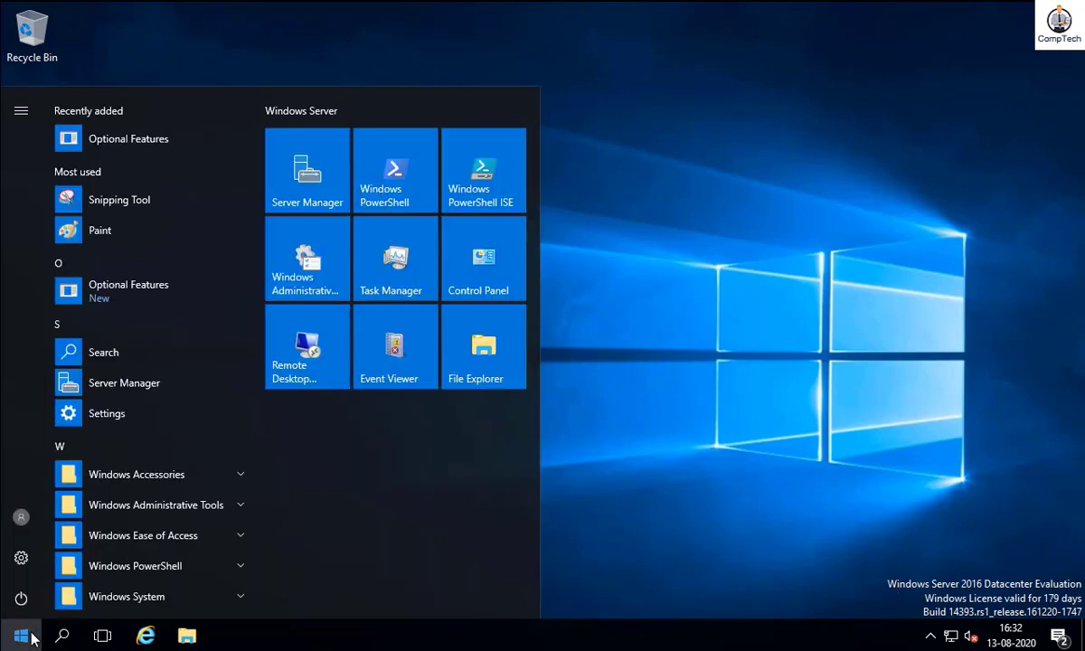
{"action": "left_click", "coordinate": [304, 190]}
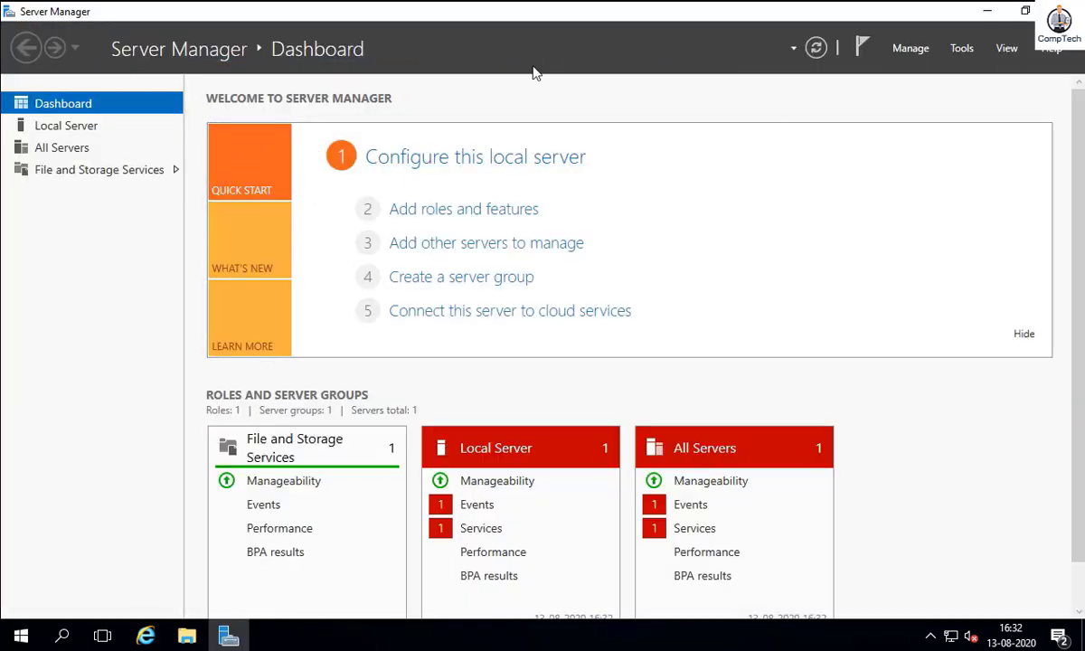
{"action": "left_click", "coordinate": [467, 215]}
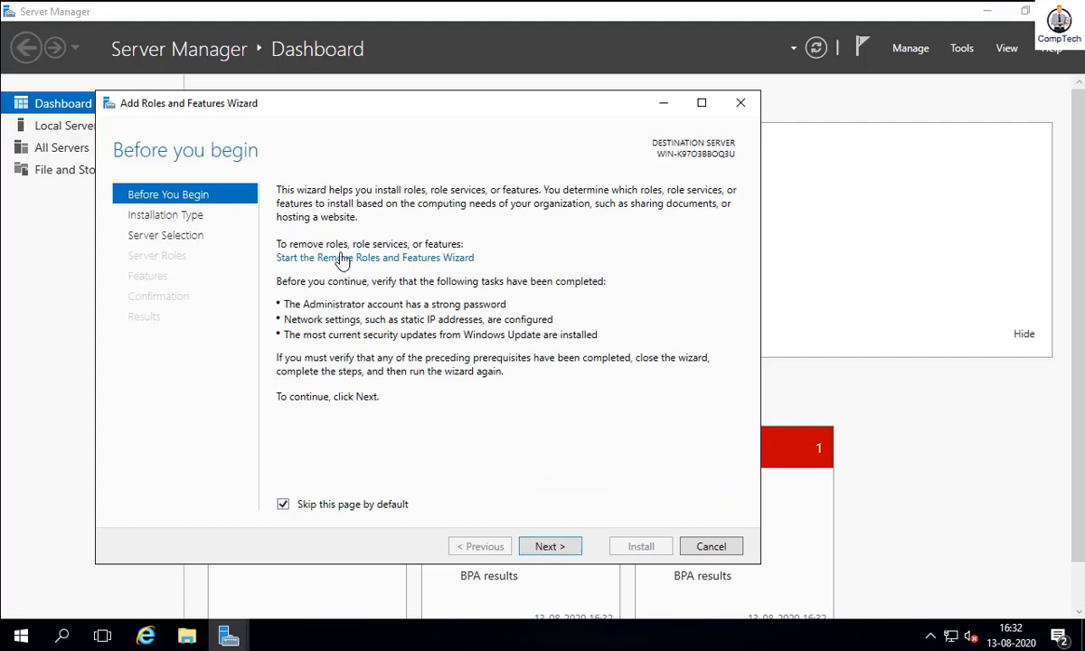
- Keep role-based installation with the local server as the destination
{"action": "left_click", "coordinate": [553, 547]}
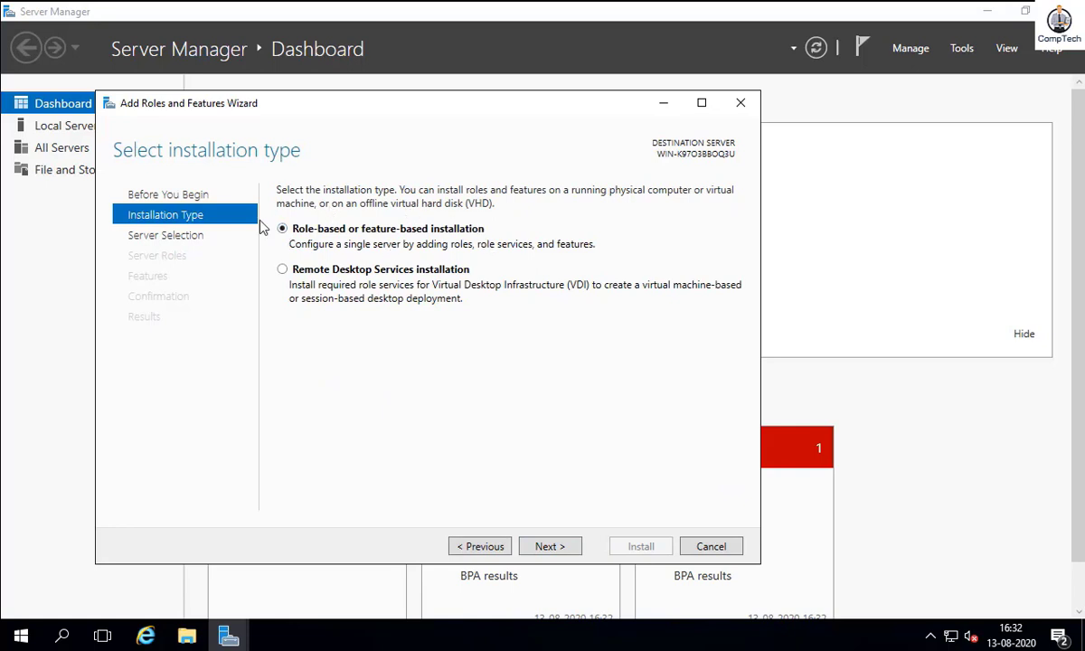
{"action": "left_click", "coordinate": [562, 548]}
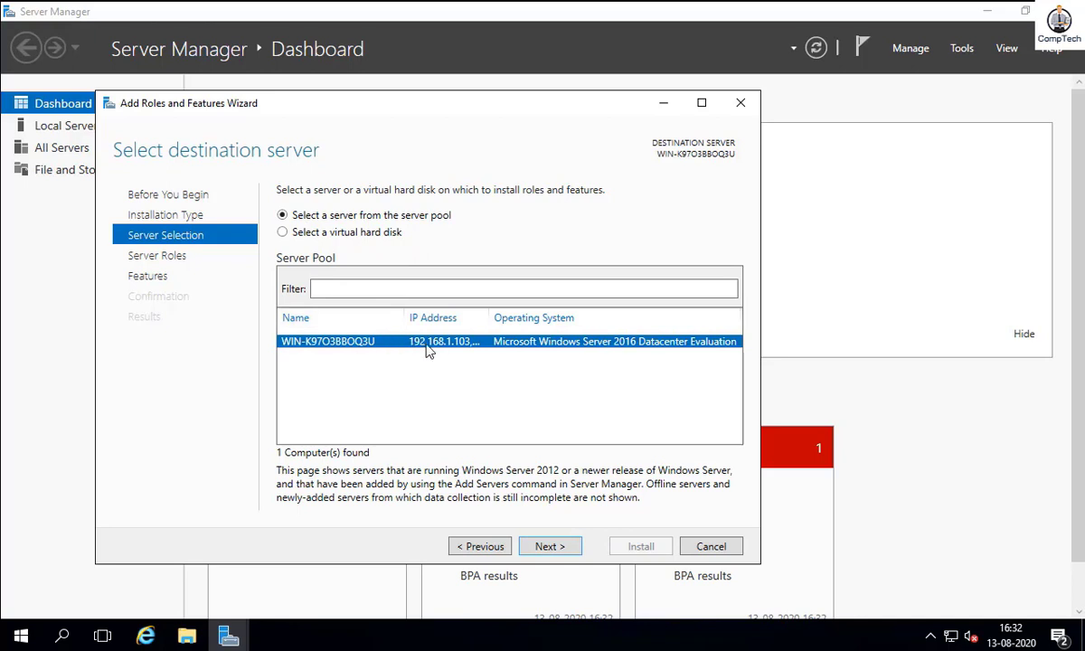
{"action": "left_click", "coordinate": [561, 545]}
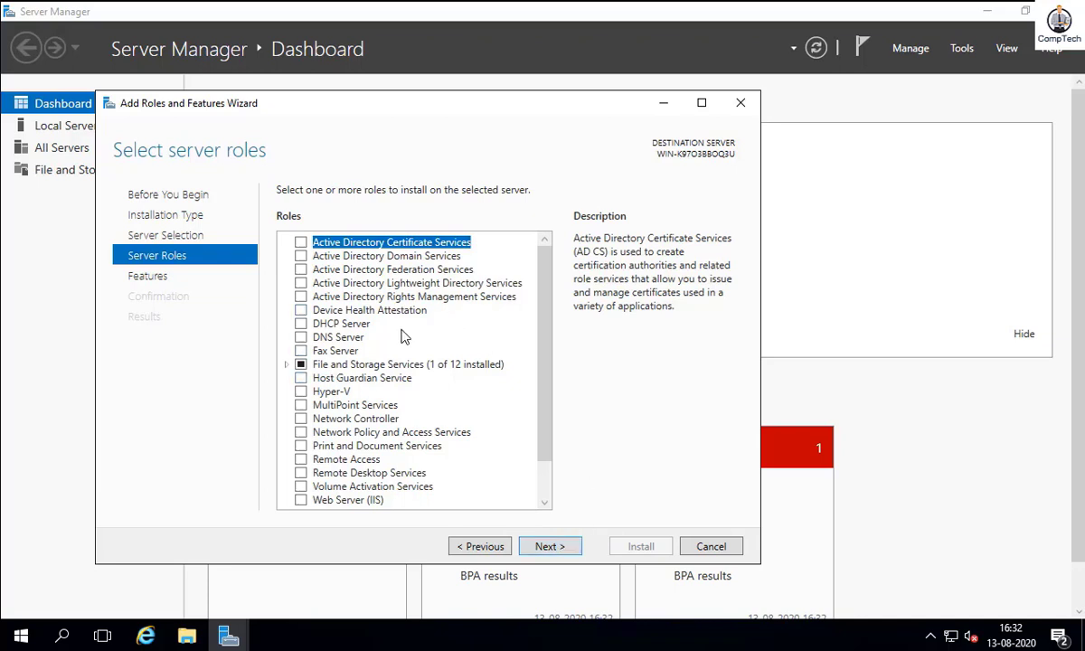
- Tick Active Directory Domain Services and add its required management features
{"action": "left_click", "coordinate": [317, 256]}
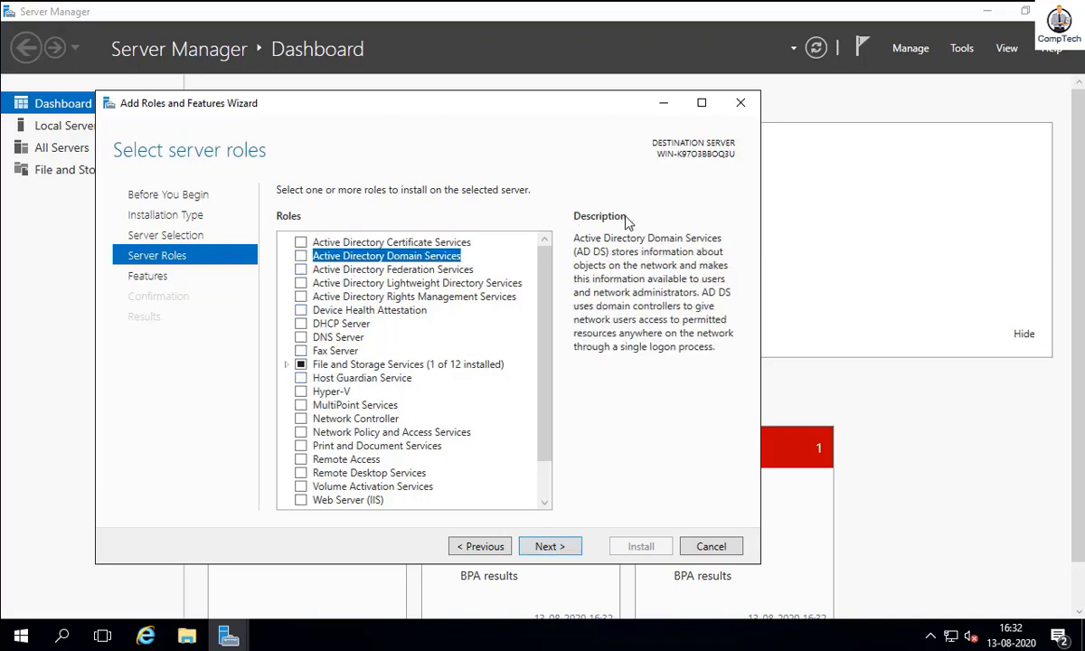
{"action": "left_click", "coordinate": [300, 257]}
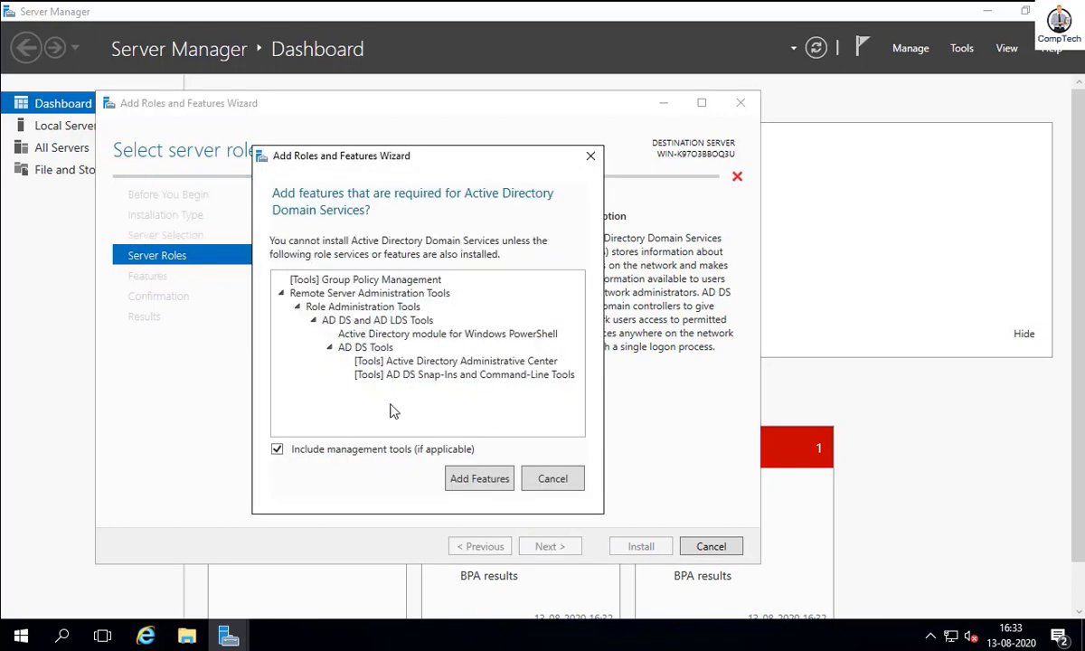
{"action": "left_click", "coordinate": [493, 478]}
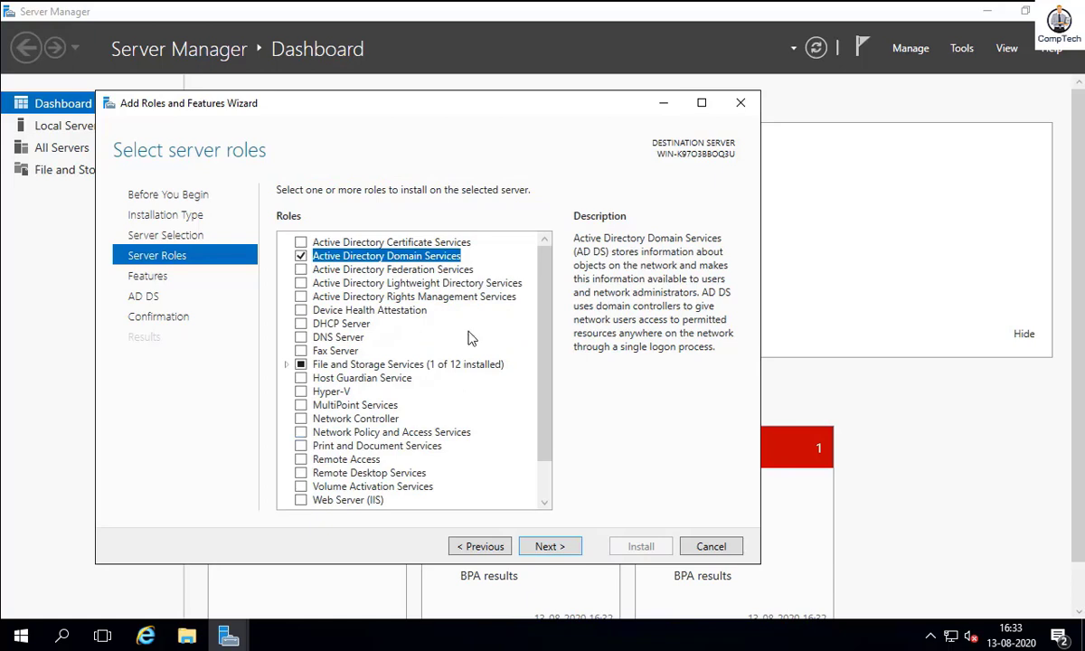
- Keep the default features and pass the AD DS page to reach Confirm installation selections
{"action": "left_click", "coordinate": [549, 547]}
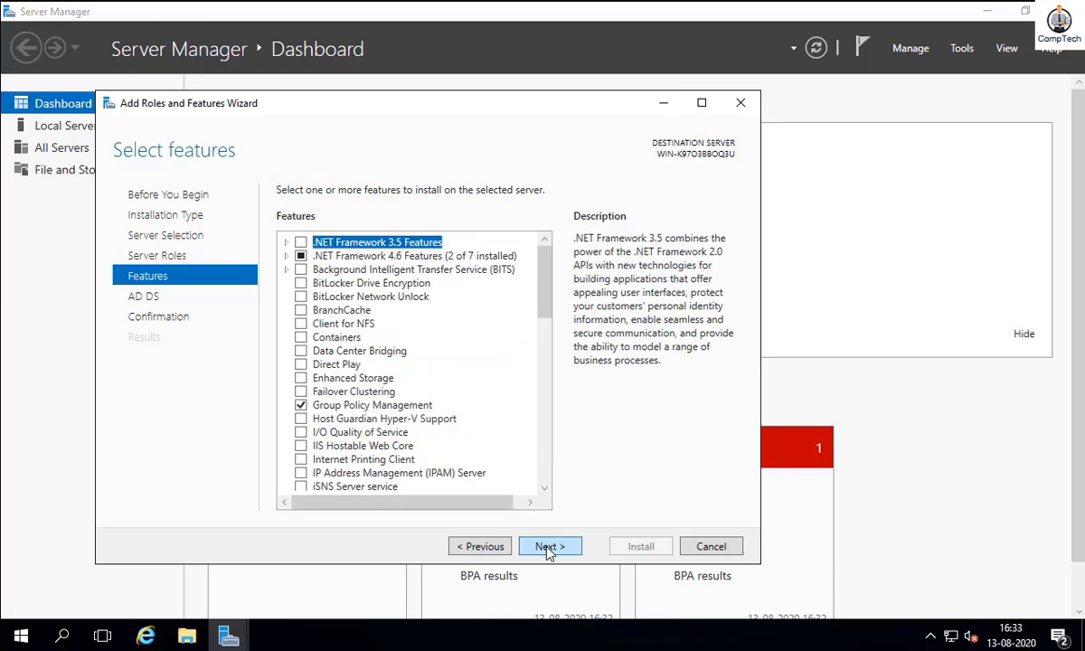
{"action": "left_click", "coordinate": [286, 257]}
{"action": "left_click", "coordinate": [286, 257]}
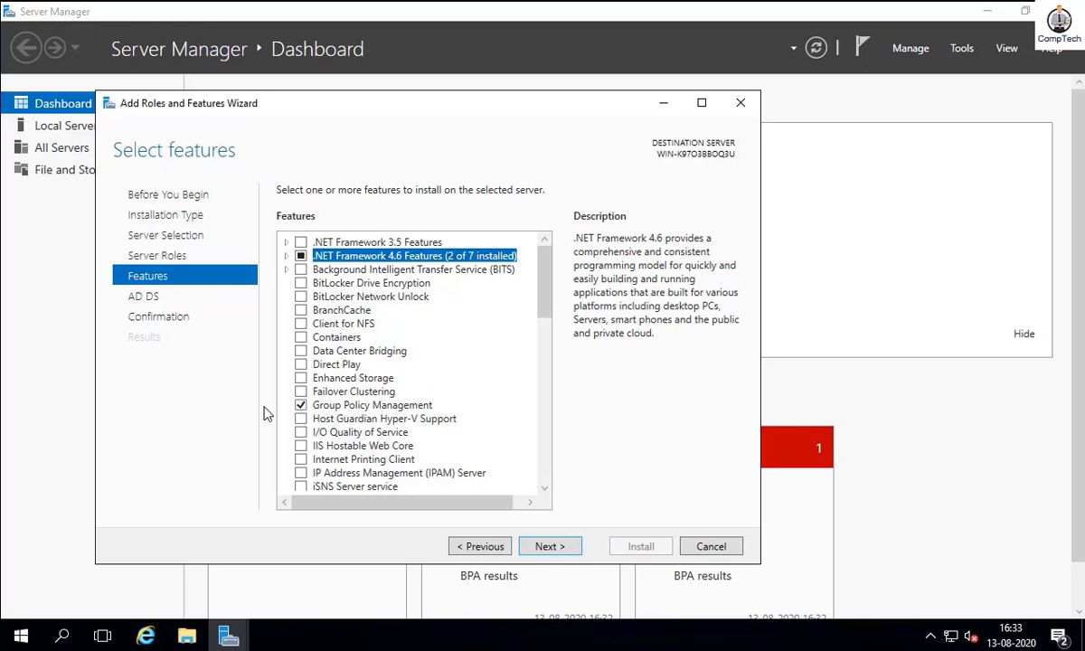
{"action": "left_click", "coordinate": [562, 549]}
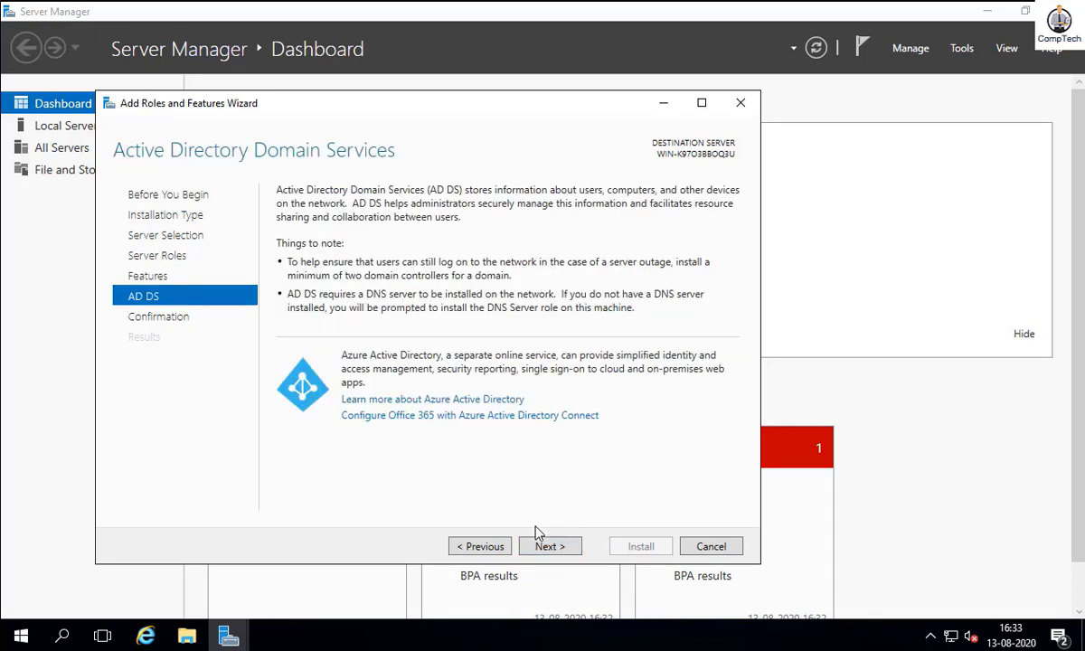
{"action": "left_click", "coordinate": [545, 549]}
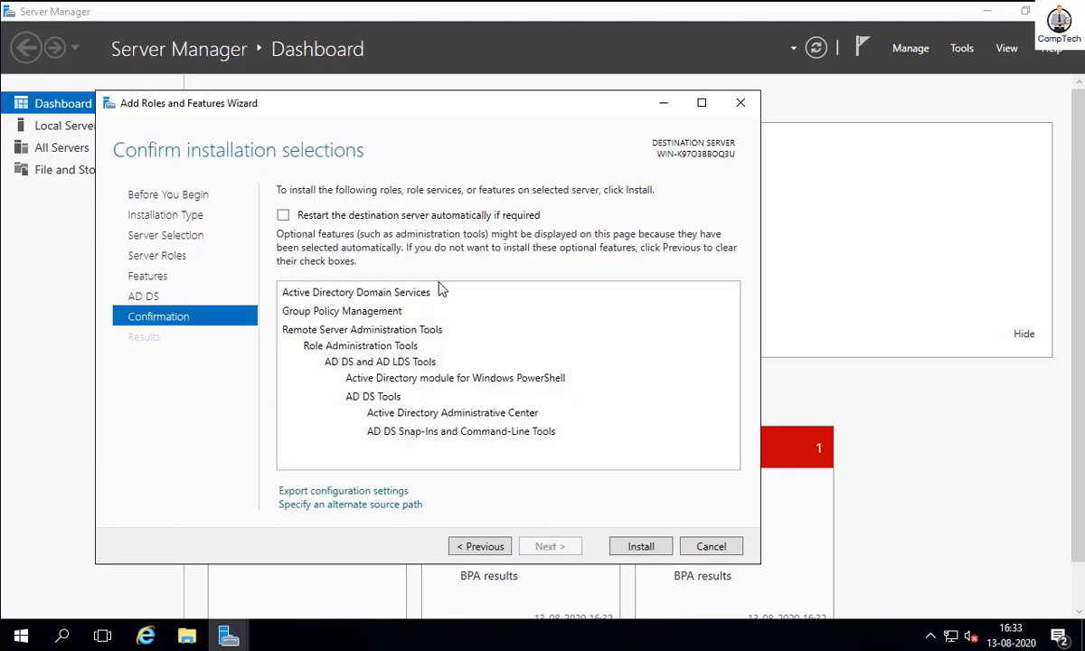
- Install Active Directory Domain Services and close the wizard once installation succeeds
{"action": "left_click", "coordinate": [642, 547]}
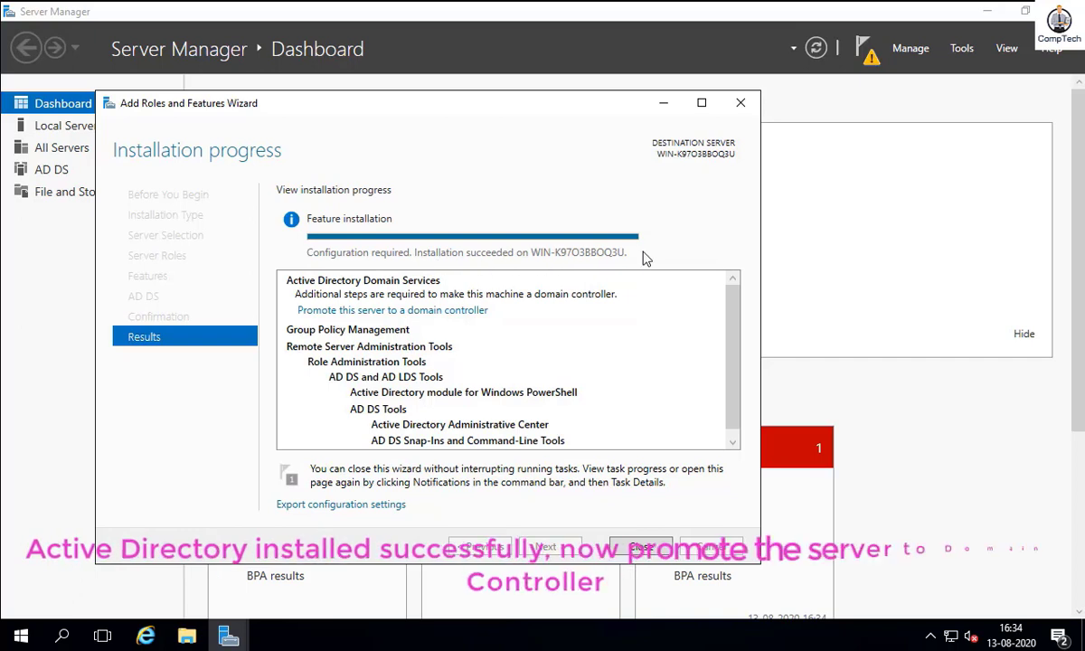
{"action": "left_click", "coordinate": [642, 548]}
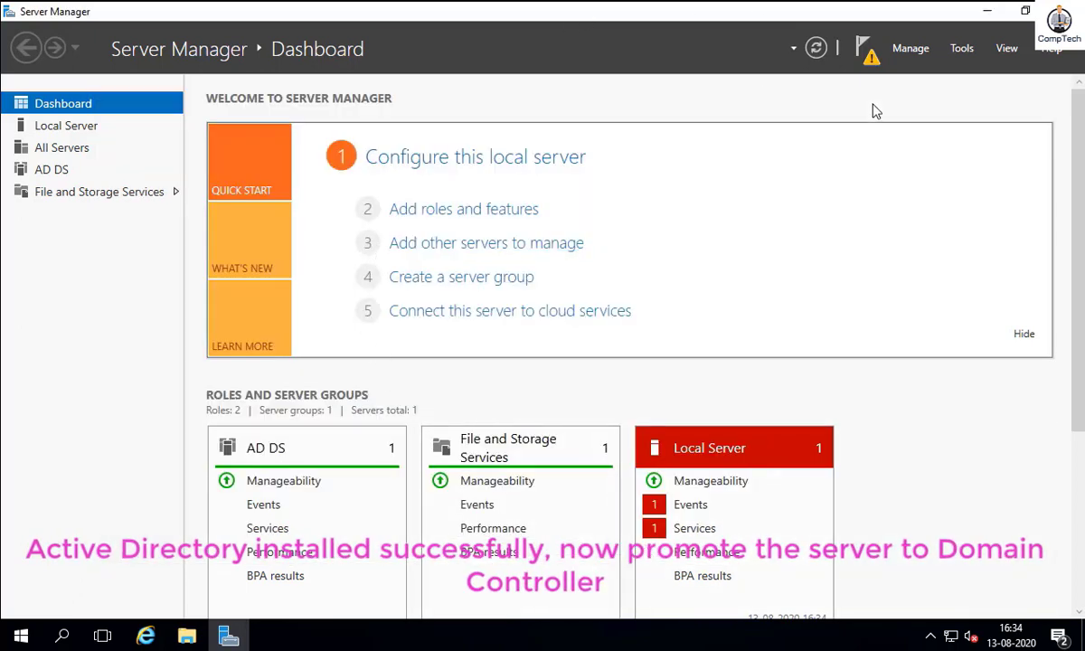
- Choose 'Promote this server to a domain controller' from Notifications to start the AD DS Configuration Wizard
{"action": "left_click", "coordinate": [864, 50]}
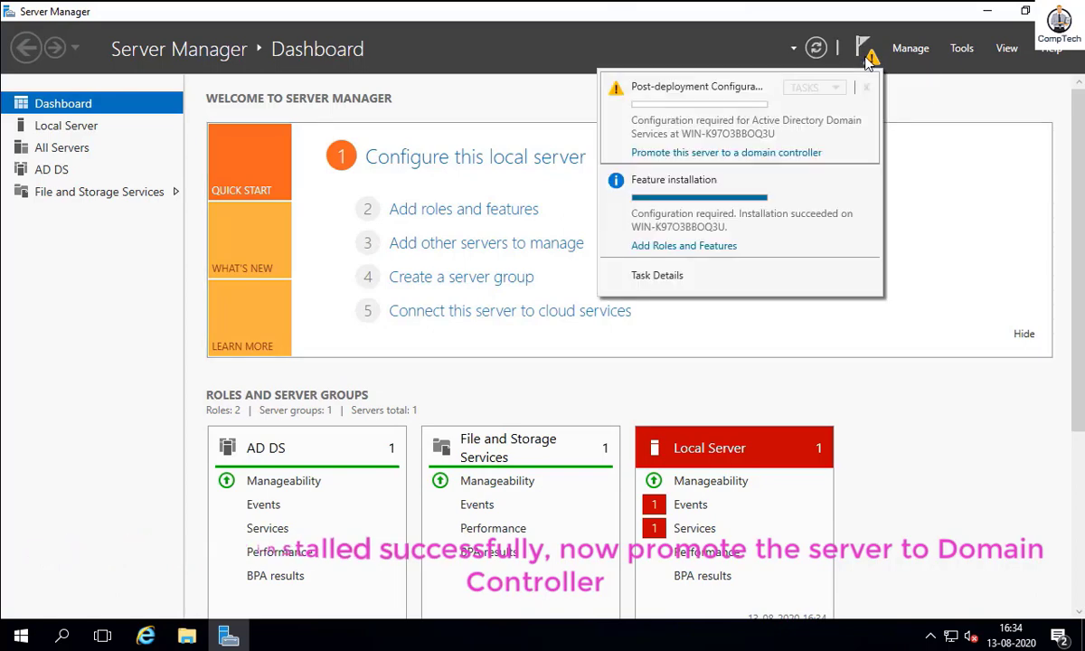
{"action": "left_click", "coordinate": [670, 153]}
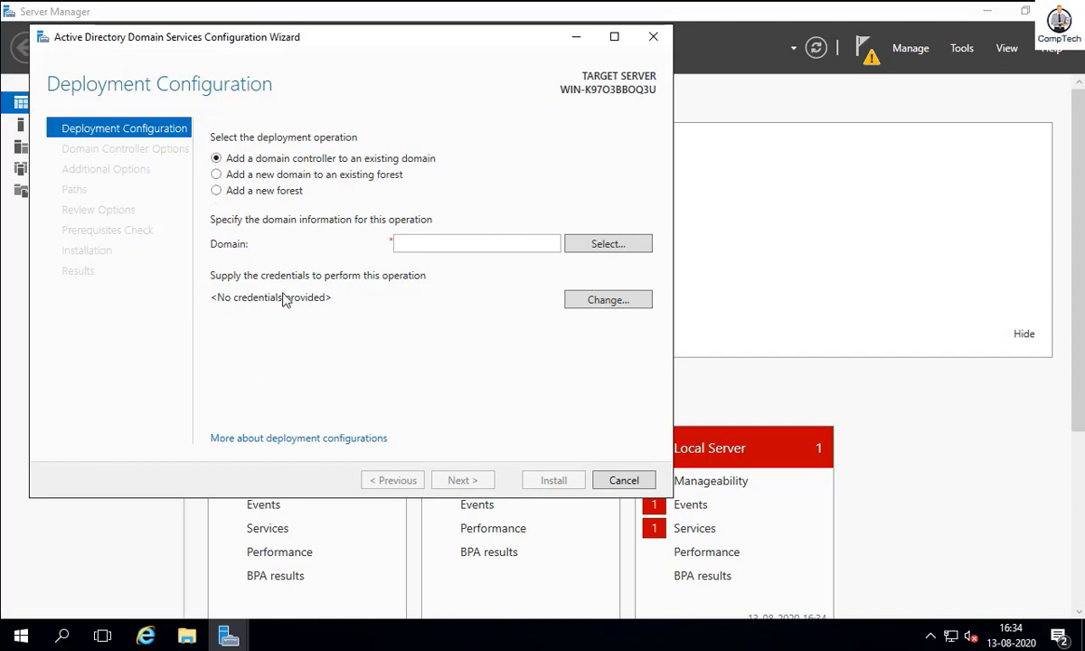
{"action": "left_click", "coordinate": [218, 176]}
- Create a new forest with root domain name pixelacademy.com and continue
{"action": "left_click", "coordinate": [216, 191]}
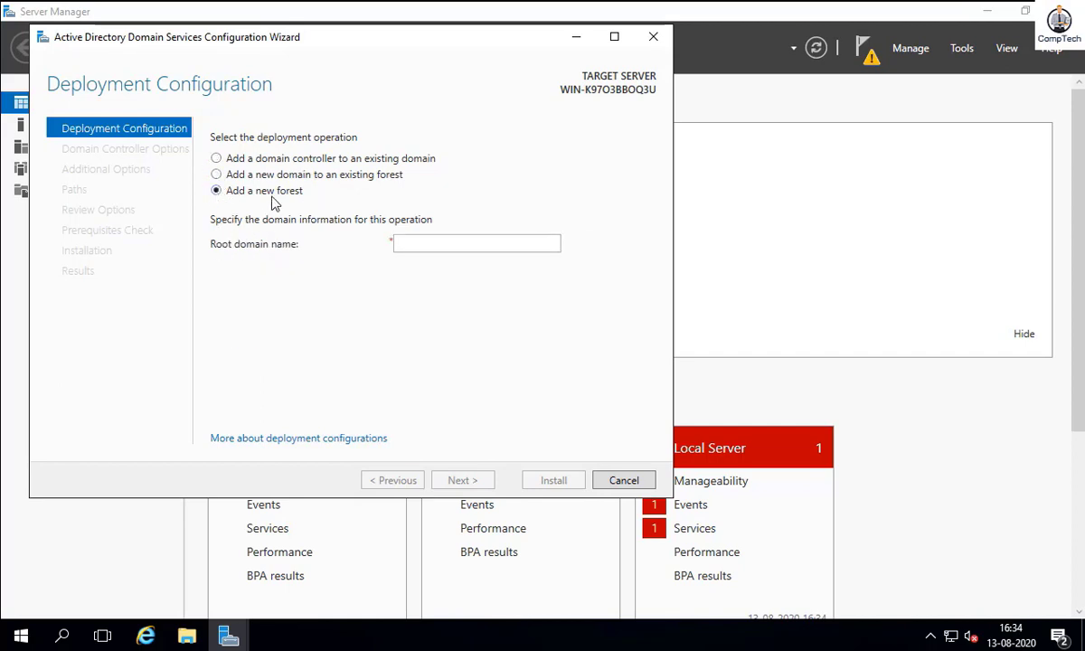
{"action": "left_click", "coordinate": [431, 242]}
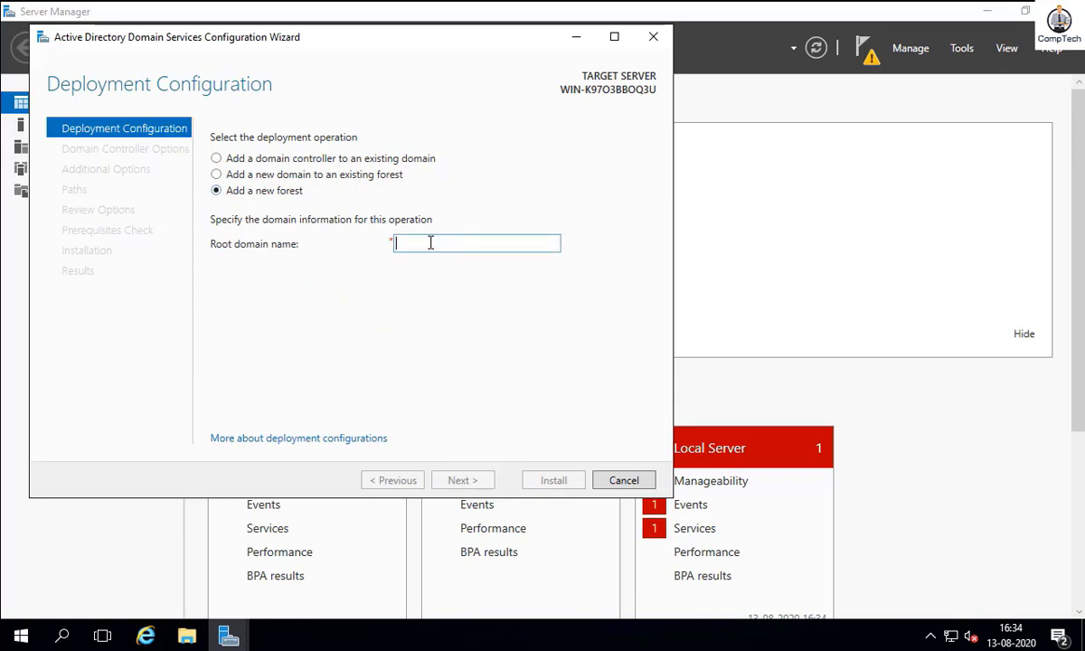
{"action": "type", "text": "pixel"}
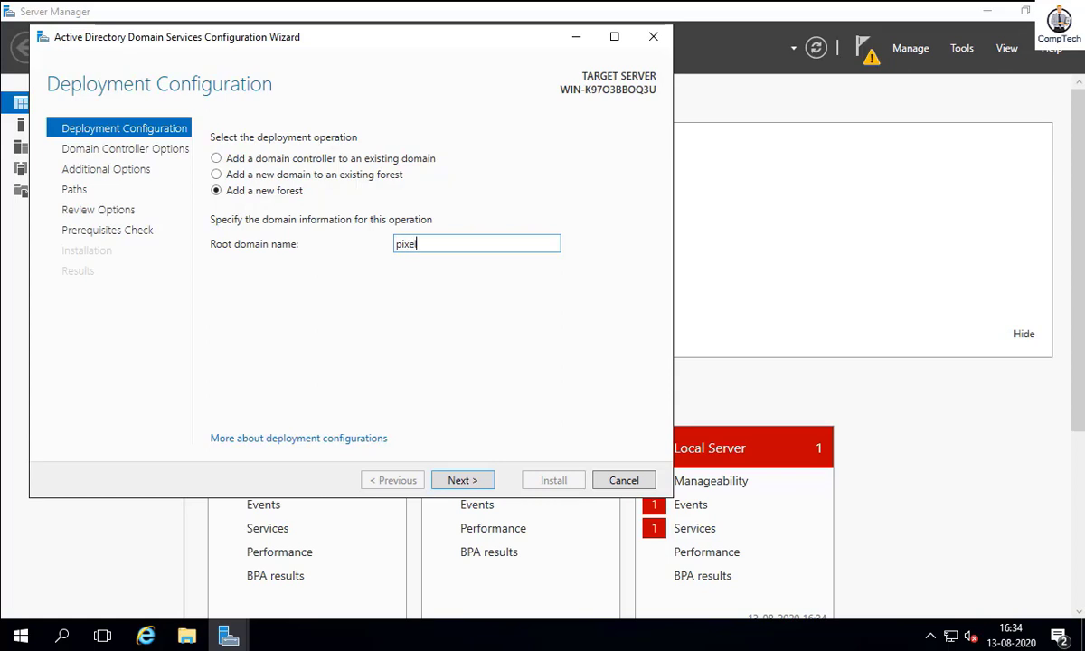
{"action": "type", "text": "academy.com"}
{"action": "left_click", "coordinate": [474, 486]}
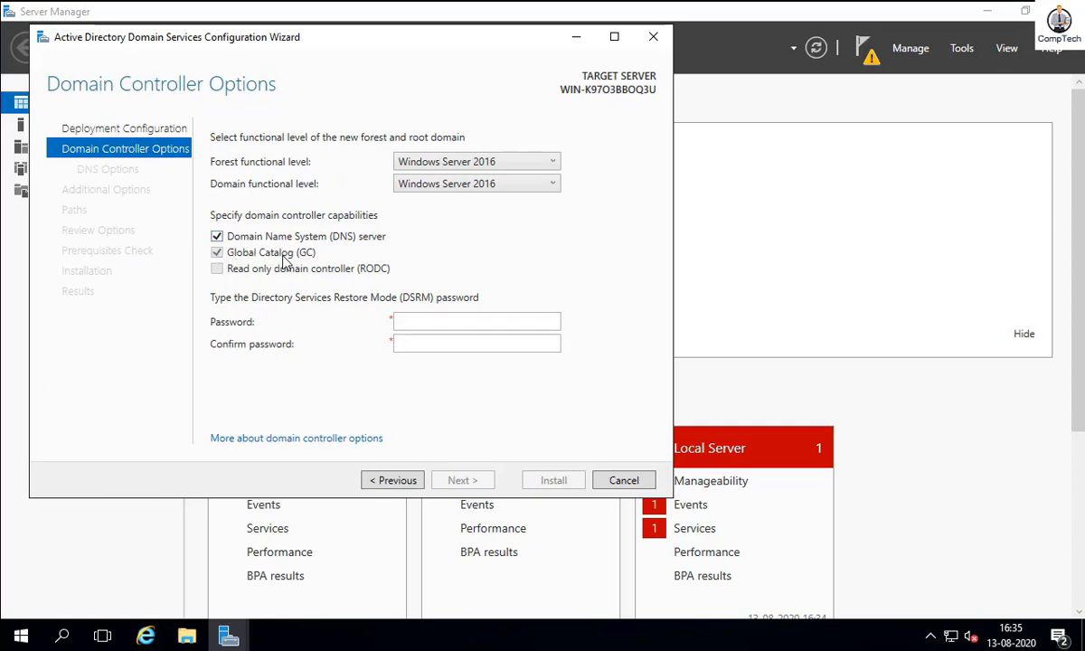
- Enter and confirm the Directory Services Restore Mode password
{"action": "left_click", "coordinate": [419, 320]}
{"action": "type", "text": "******"}
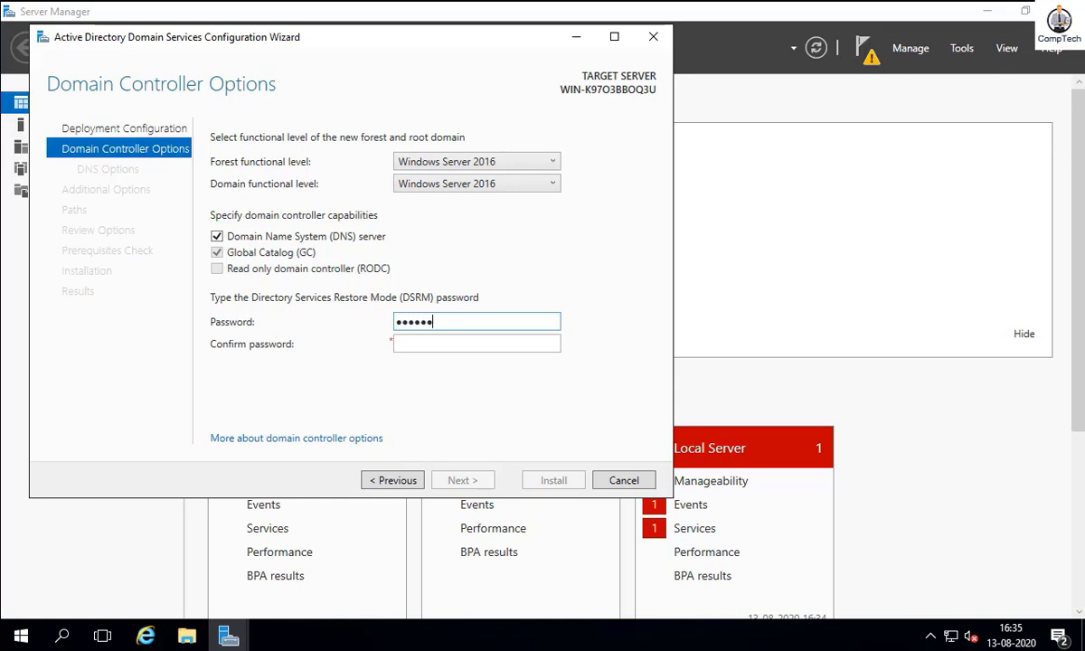
{"action": "type", "text": "***"}
{"action": "key", "text": "Tab"}
{"action": "type", "text": "*"}
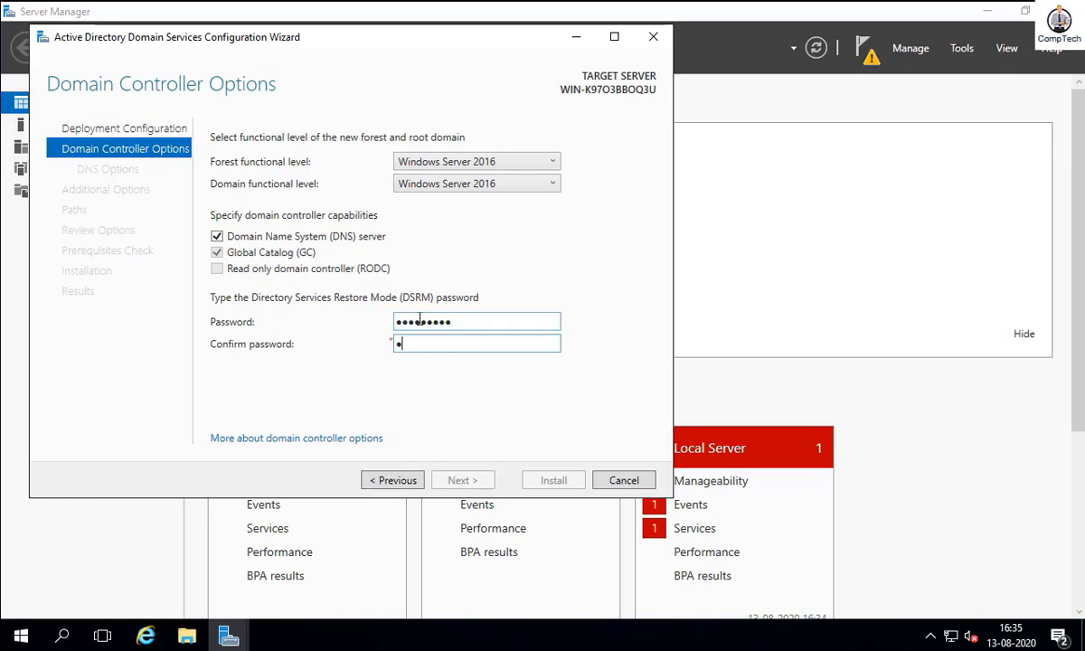
{"action": "type", "text": "********"}
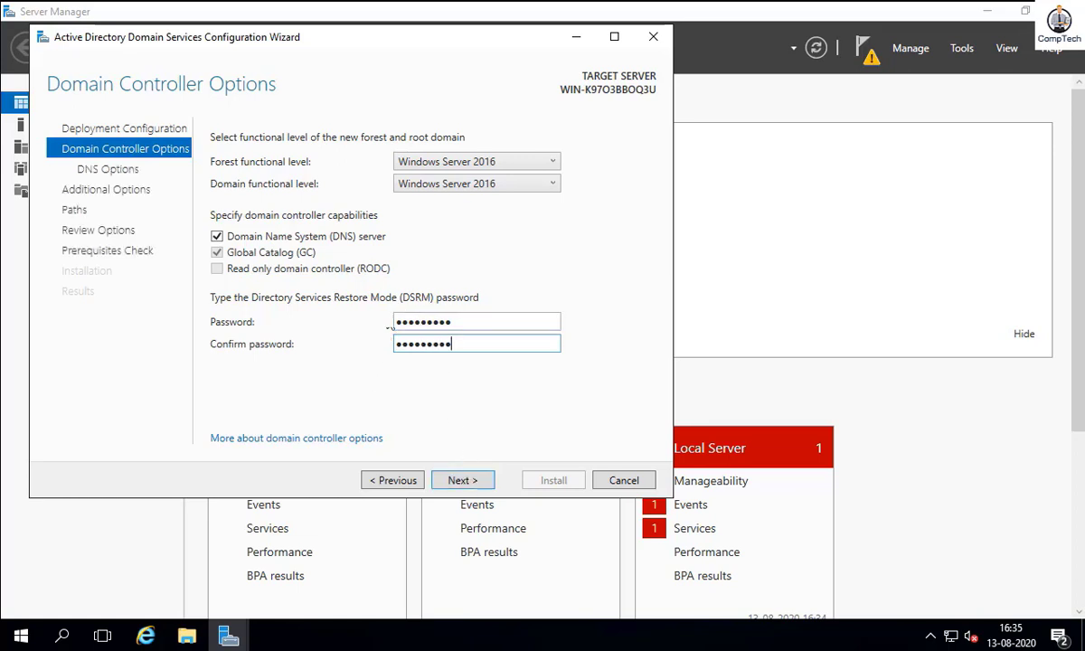
- Keep forest and domain functional levels at Windows Server 2016 and continue to DNS Options
{"action": "left_click", "coordinate": [495, 162]}
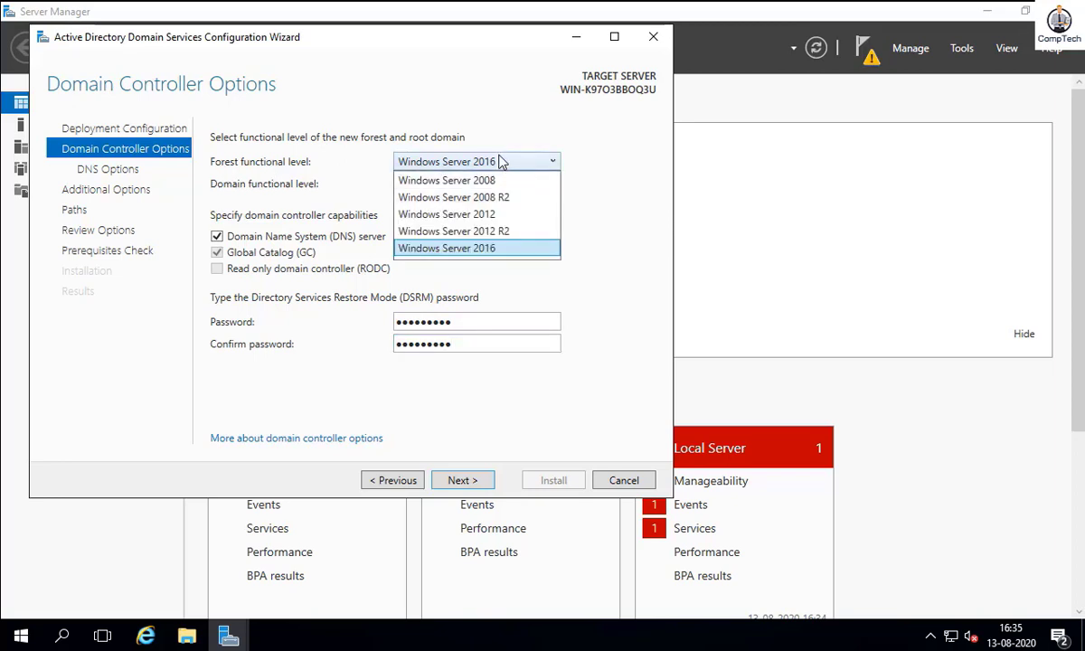
{"action": "left_click", "coordinate": [517, 167]}
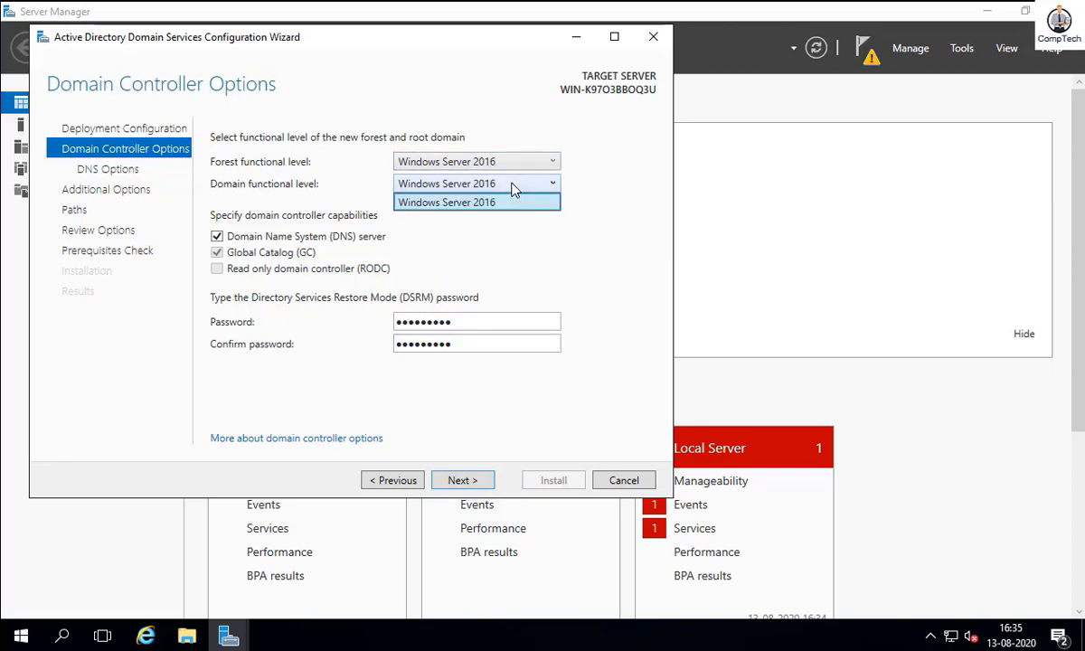
{"action": "left_click", "coordinate": [514, 186]}
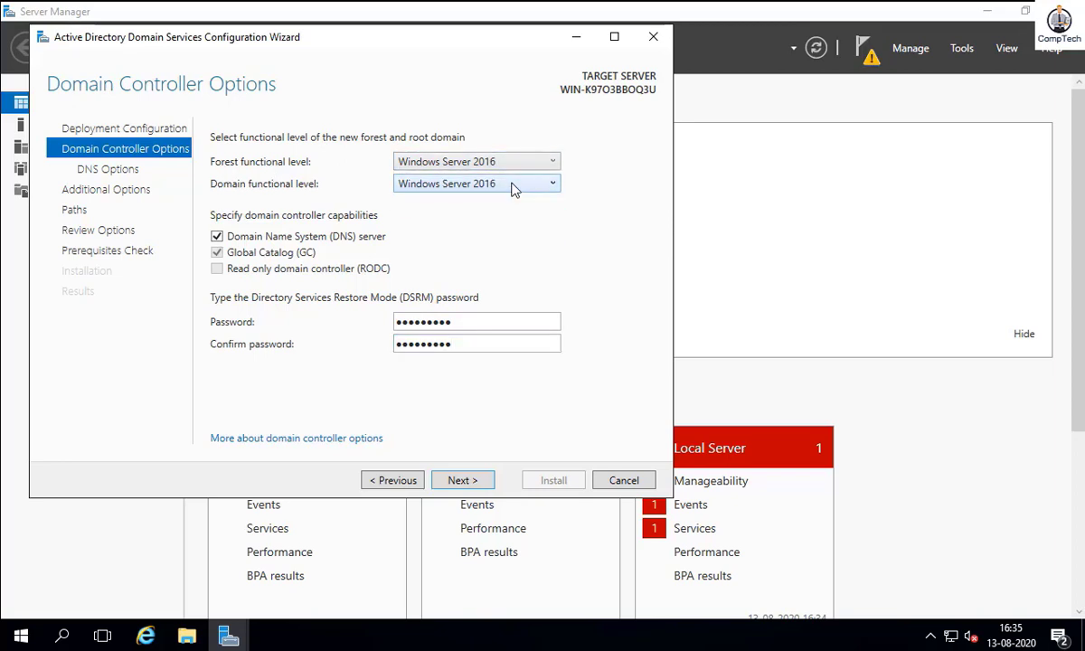
{"action": "left_click", "coordinate": [480, 486]}
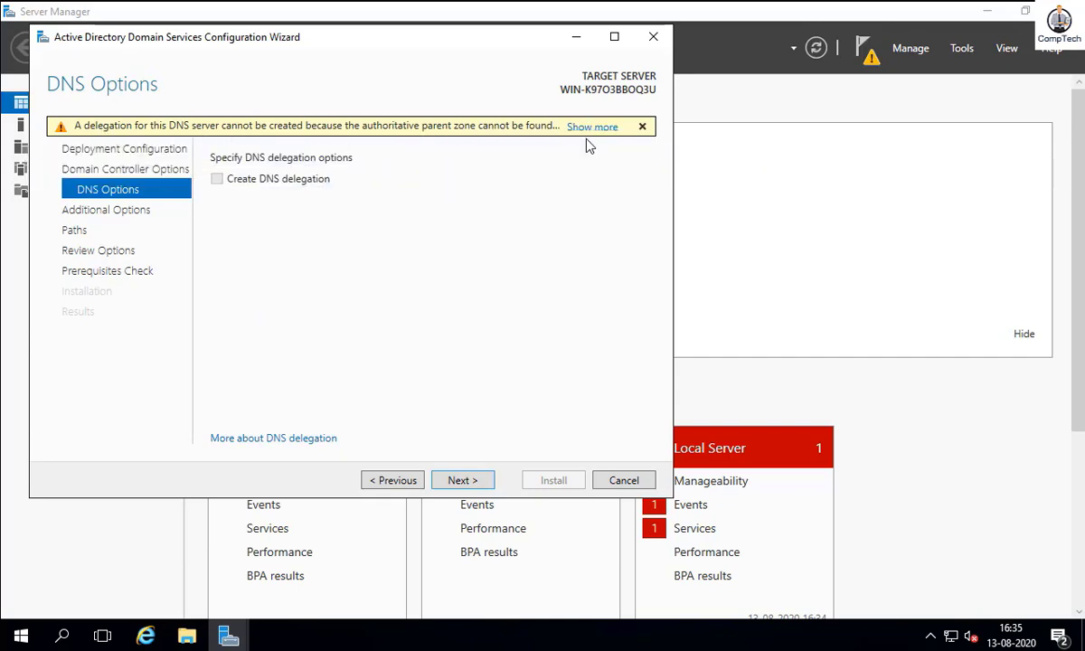
- Proceed past the DNS delegation warning to Additional Options
{"action": "left_click", "coordinate": [463, 481]}
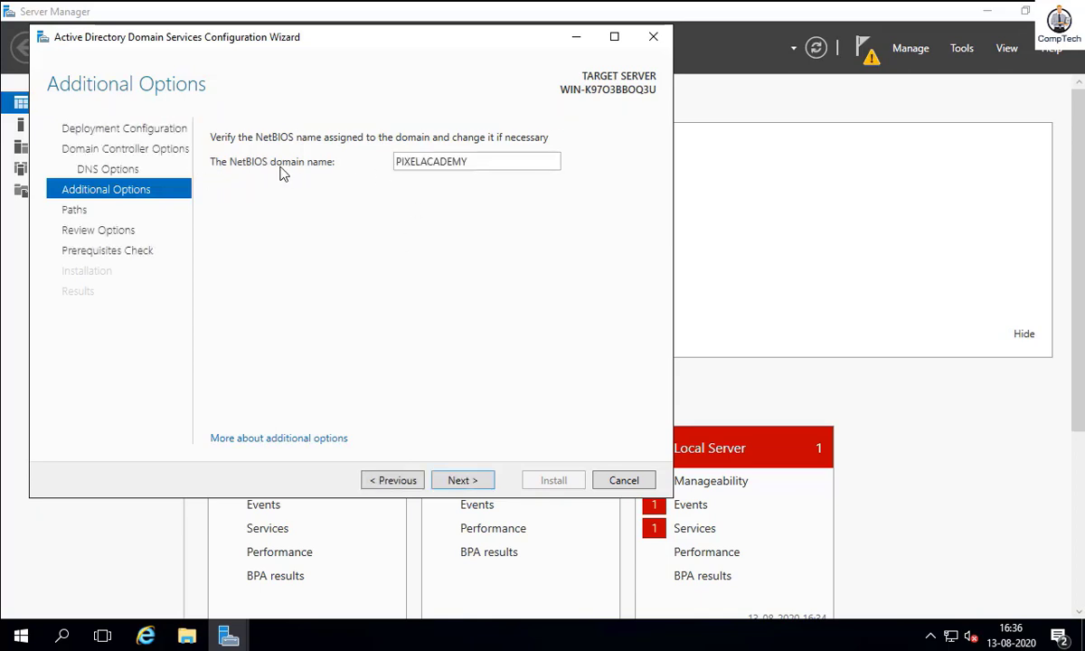
- Accept NetBIOS name PIXELACADEMY and the default database, log and SYSVOL folders
{"action": "left_click", "coordinate": [479, 484]}
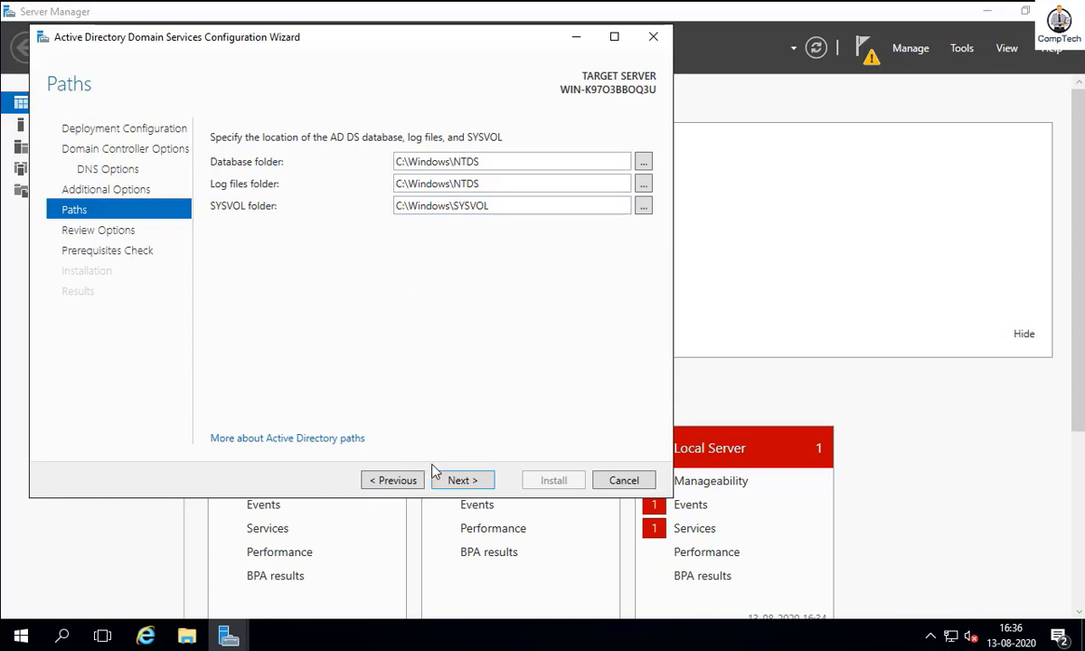
{"action": "left_click", "coordinate": [461, 482]}
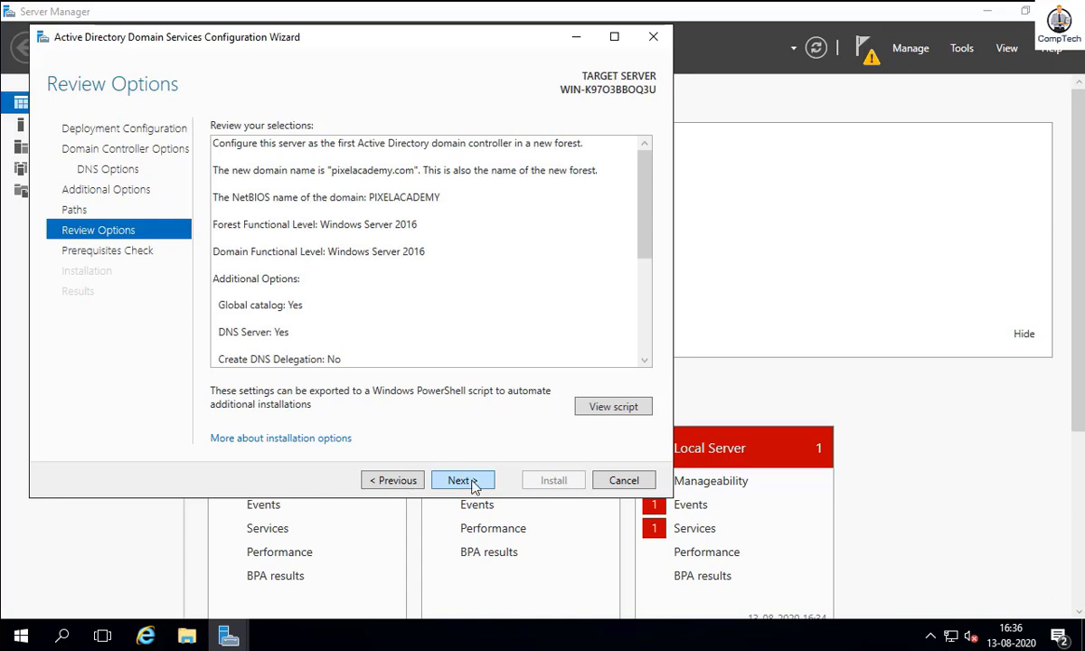
- Run the prerequisites check, review its results, and install the domain controller
{"action": "left_click", "coordinate": [472, 483]}
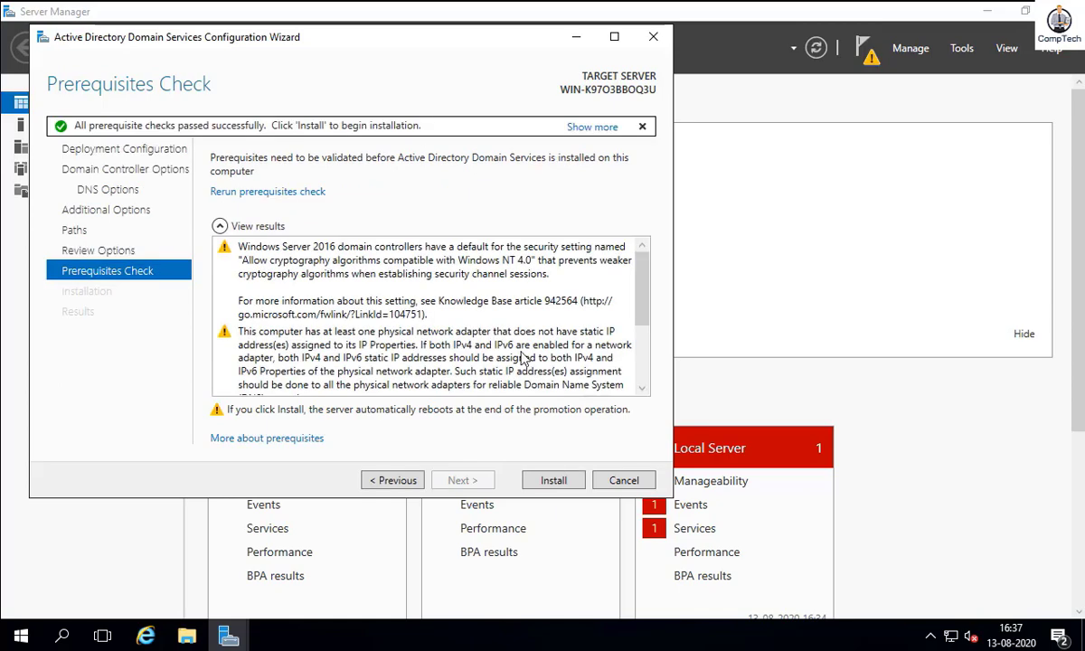
{"action": "left_click_drag", "start_coordinate": [642, 290], "coordinate": [644, 362]}
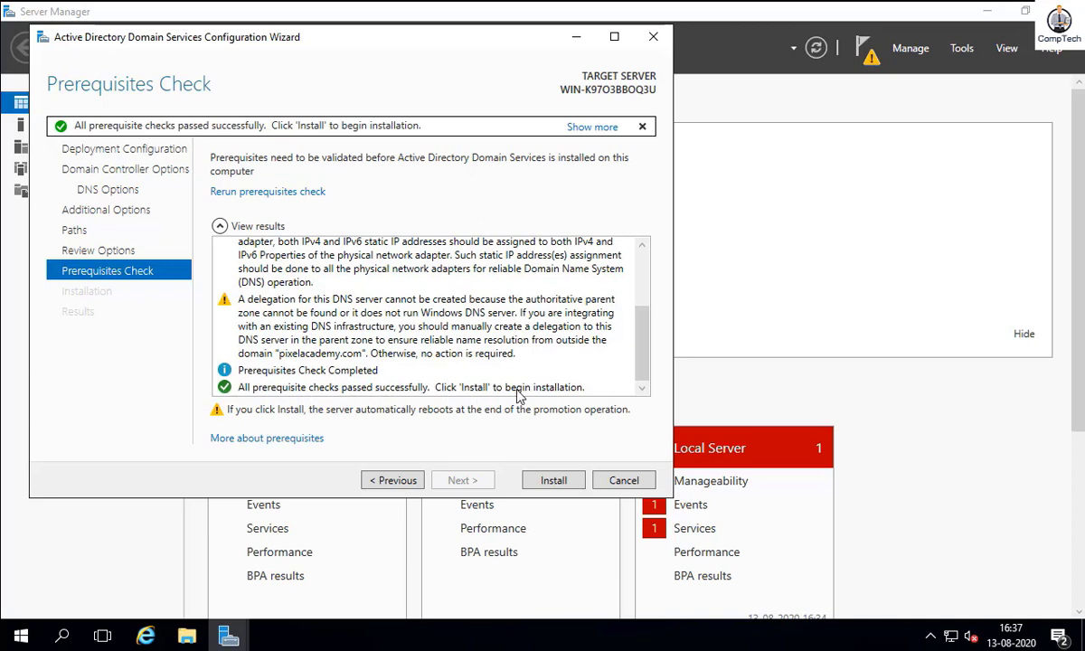
{"action": "left_click", "coordinate": [554, 482]}
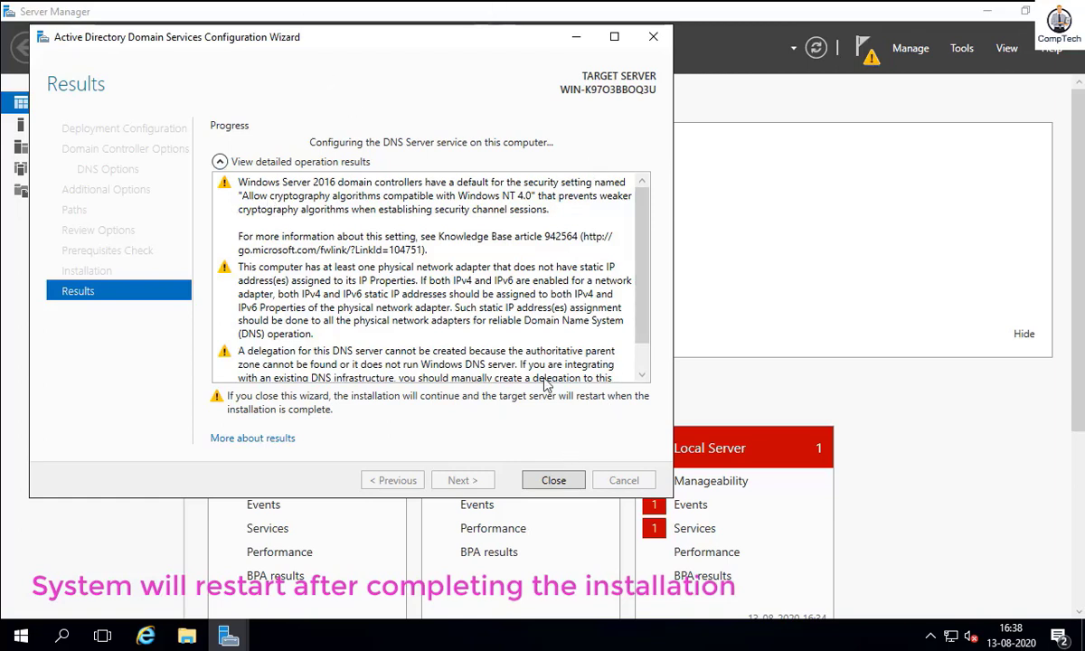
- Close the finished promotion wizard so the server restarts to the lock screen
{"action": "left_click", "coordinate": [558, 480]}
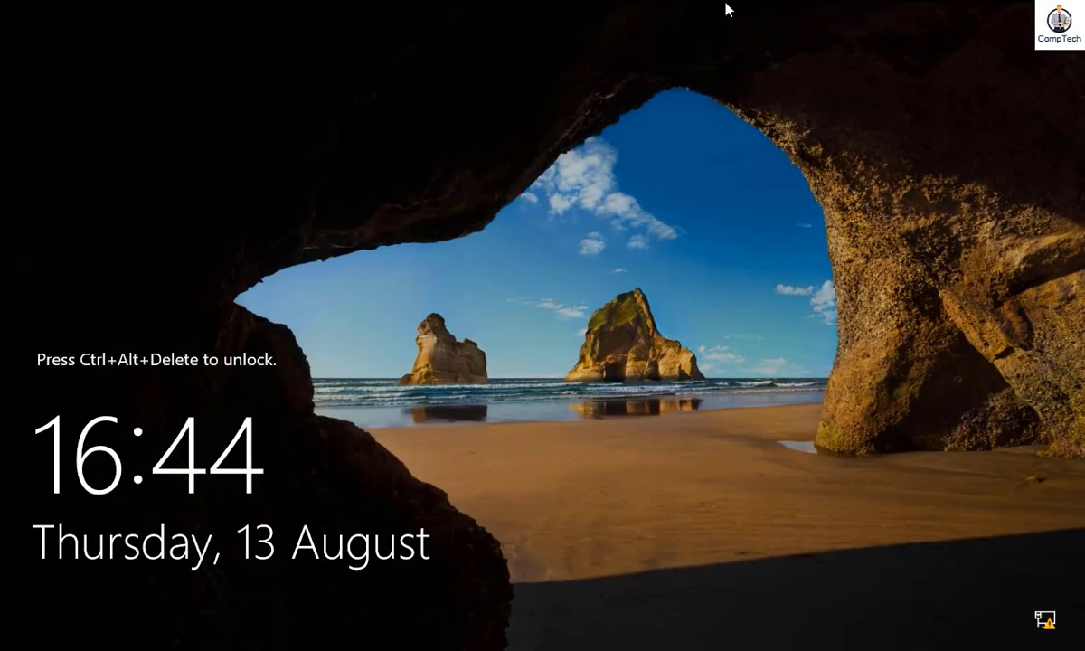
- Sign in as the PIXELACADEMY domain Administrator using the account password
{"action": "key", "text": "ctrl+alt+Delete"}
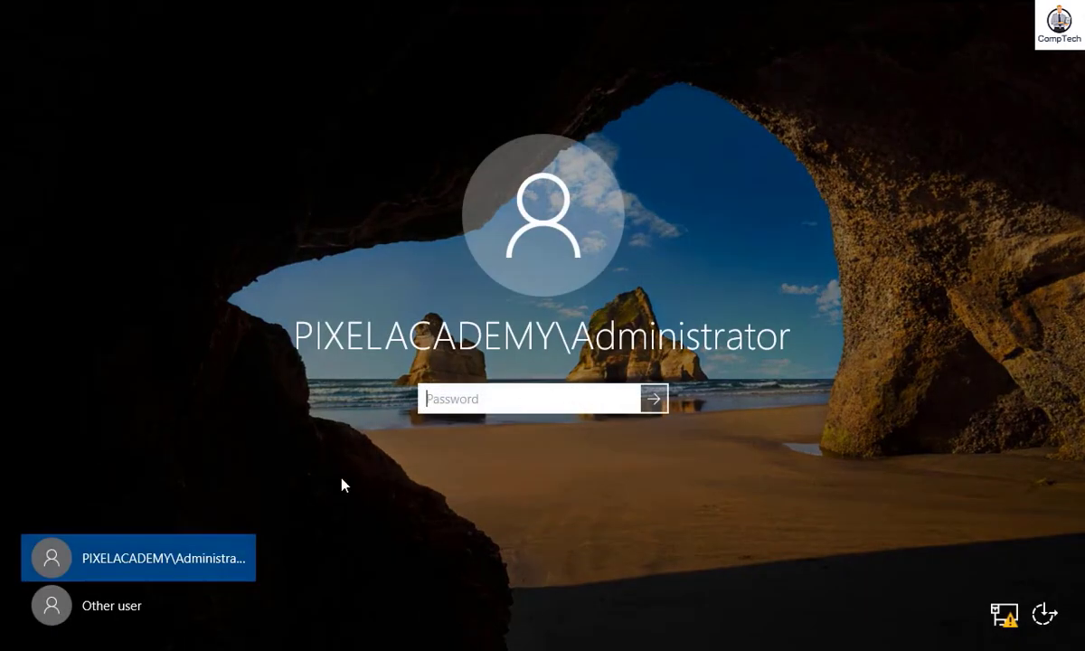
{"action": "left_click", "coordinate": [113, 555]}
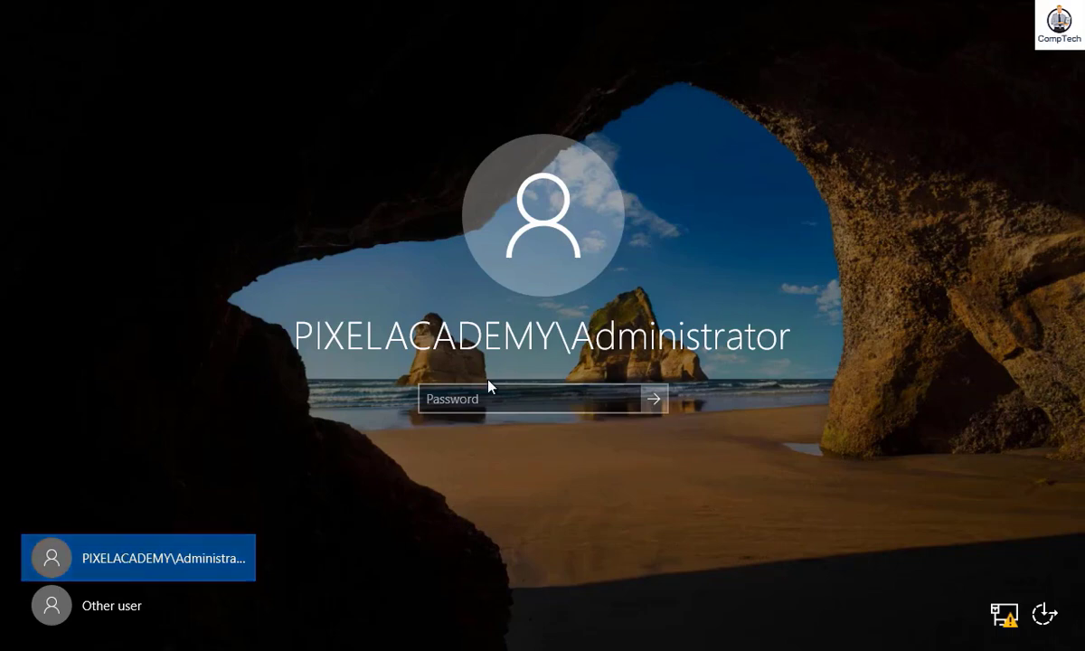
{"action": "left_click", "coordinate": [479, 402]}
{"action": "type", "text": "P"}
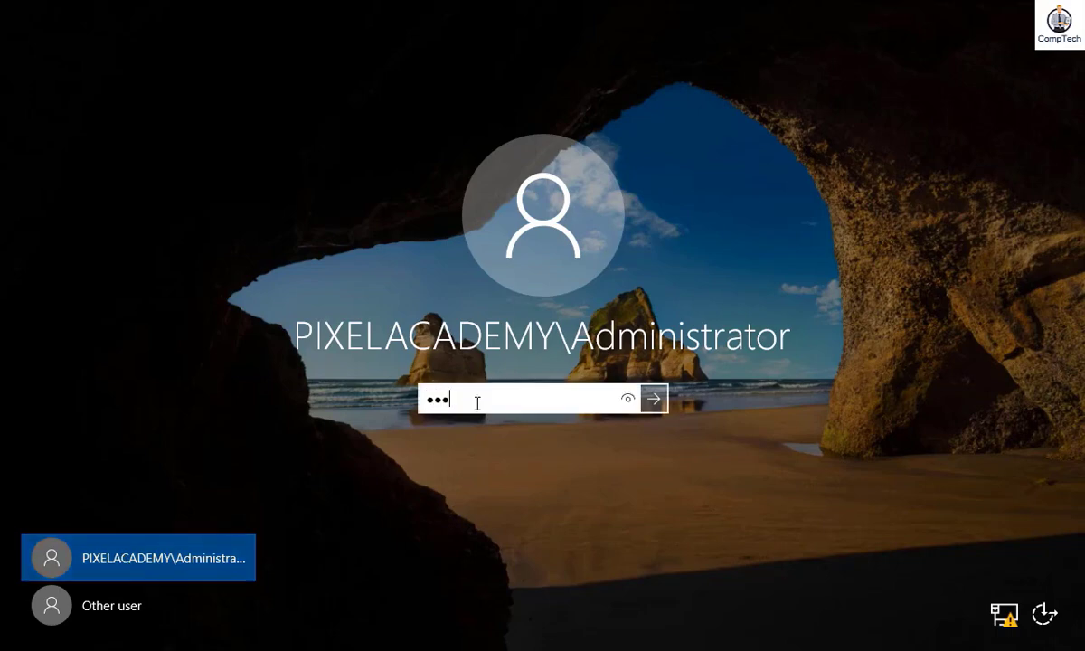
{"action": "key", "text": "Return"}
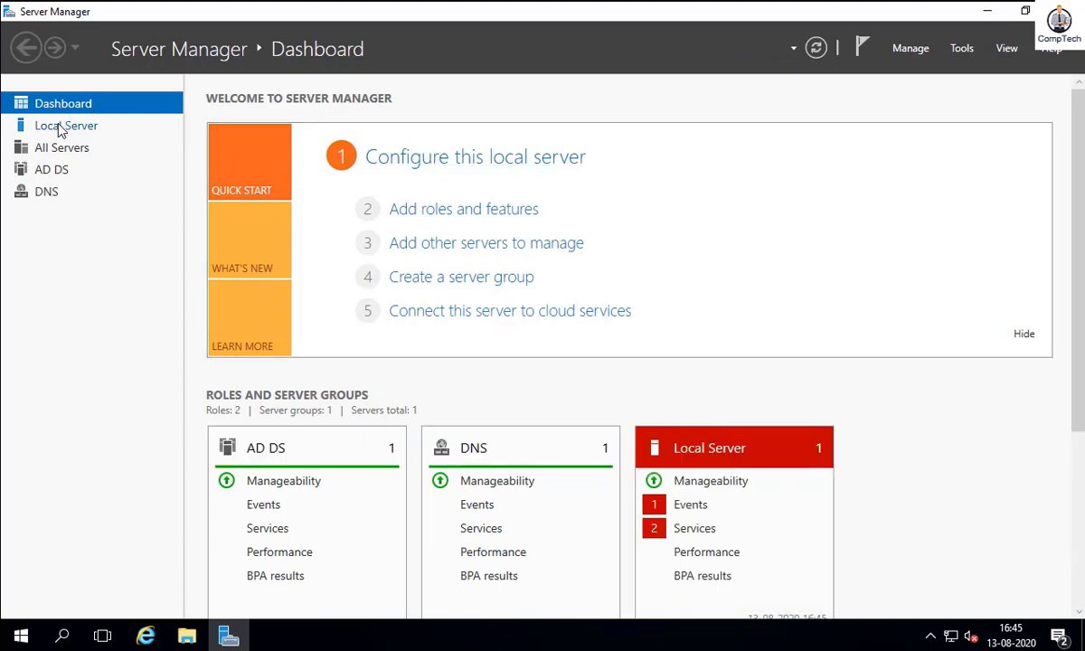
- Go to the AD DS role page and launch Active Directory Users and Computers from Tools
{"action": "left_click", "coordinate": [58, 126]}
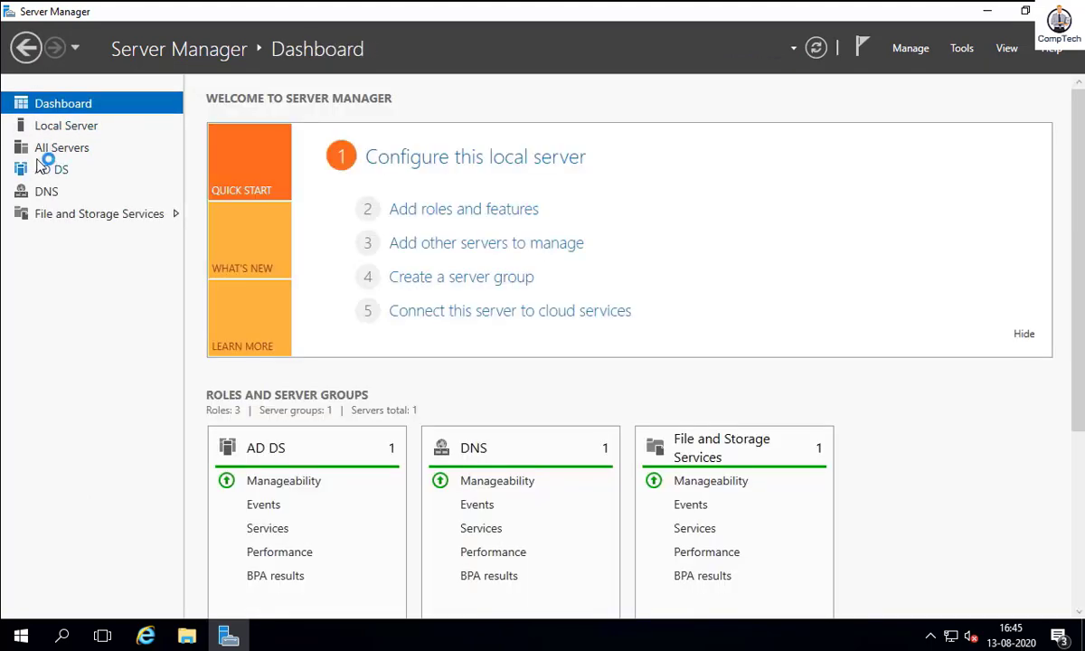
{"action": "left_click", "coordinate": [47, 169]}
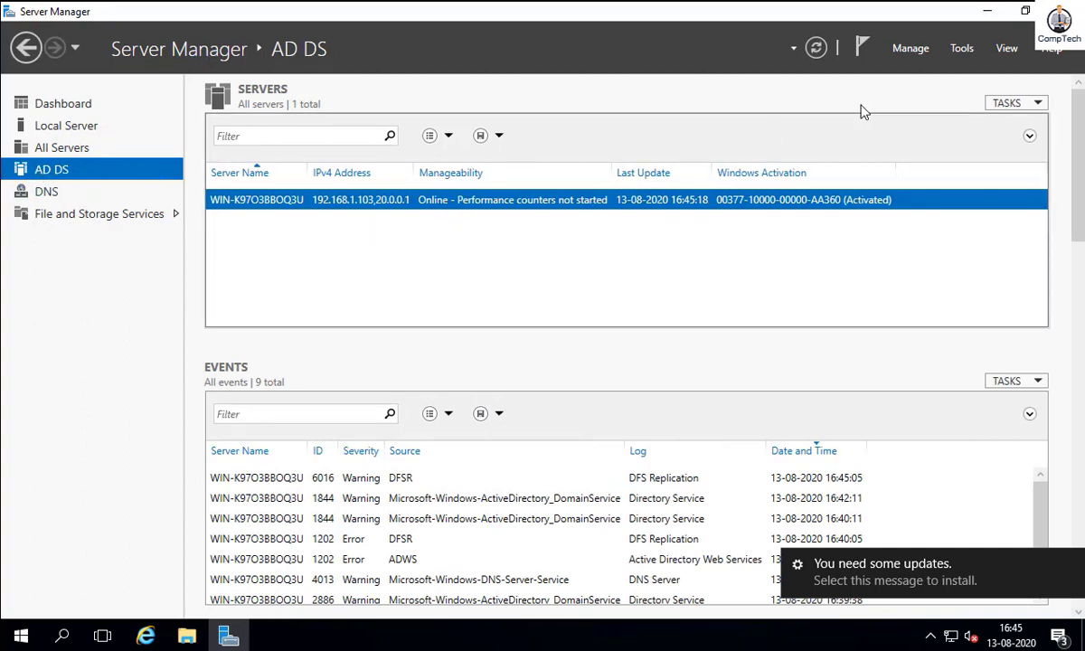
{"action": "left_click", "coordinate": [962, 48]}
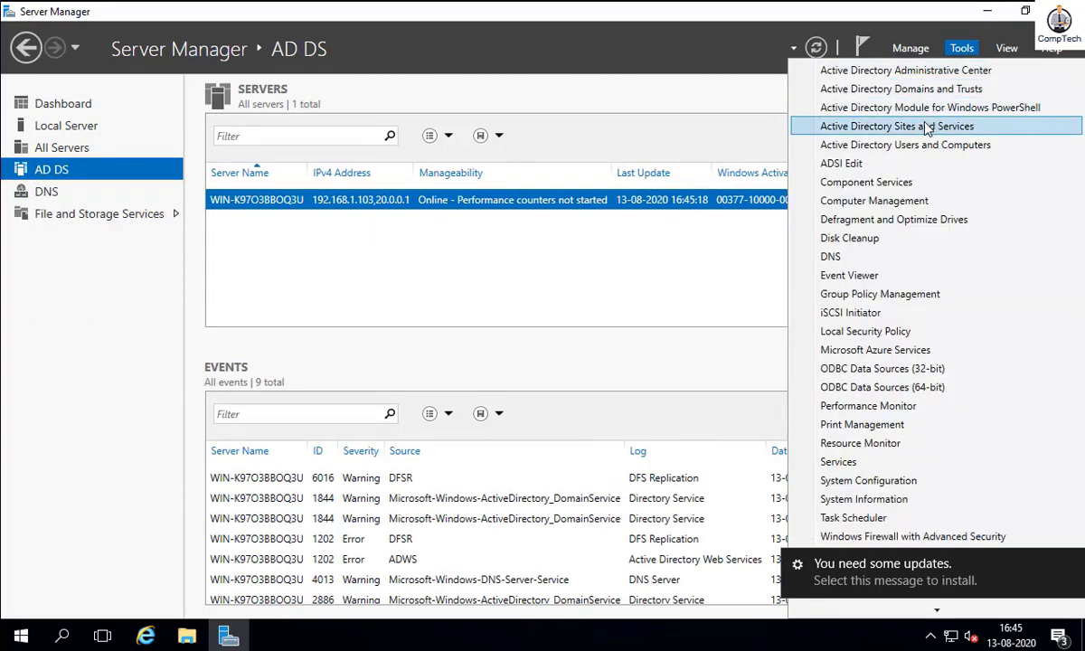
{"action": "left_click", "coordinate": [939, 147]}
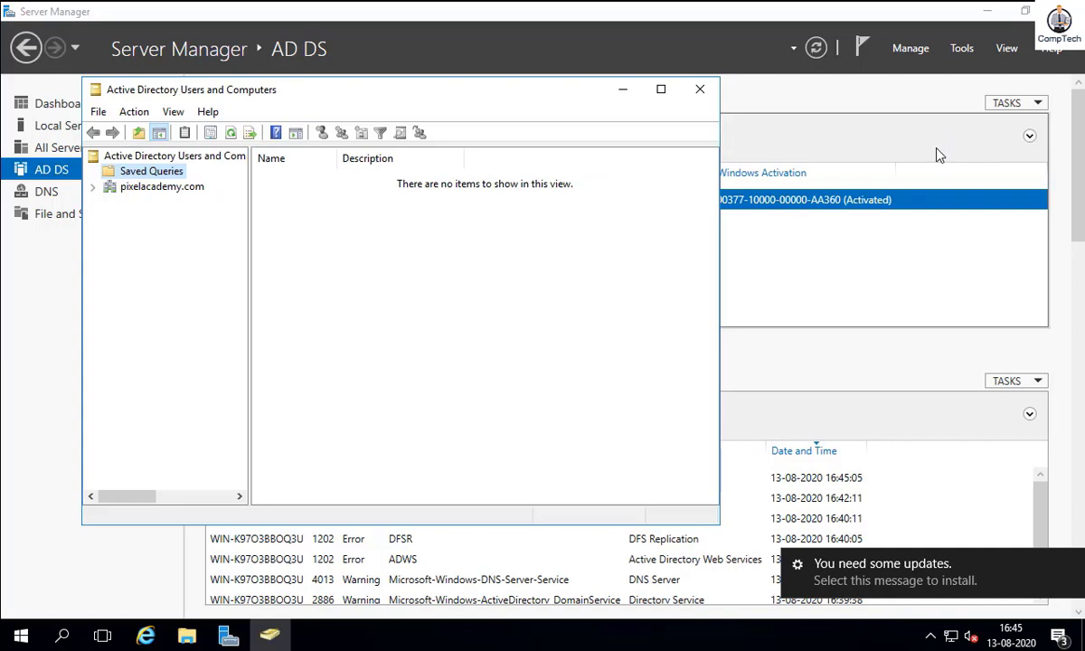
- Maximize the console and expand pixelacademy.com to list its default containers
{"action": "left_click", "coordinate": [661, 88]}
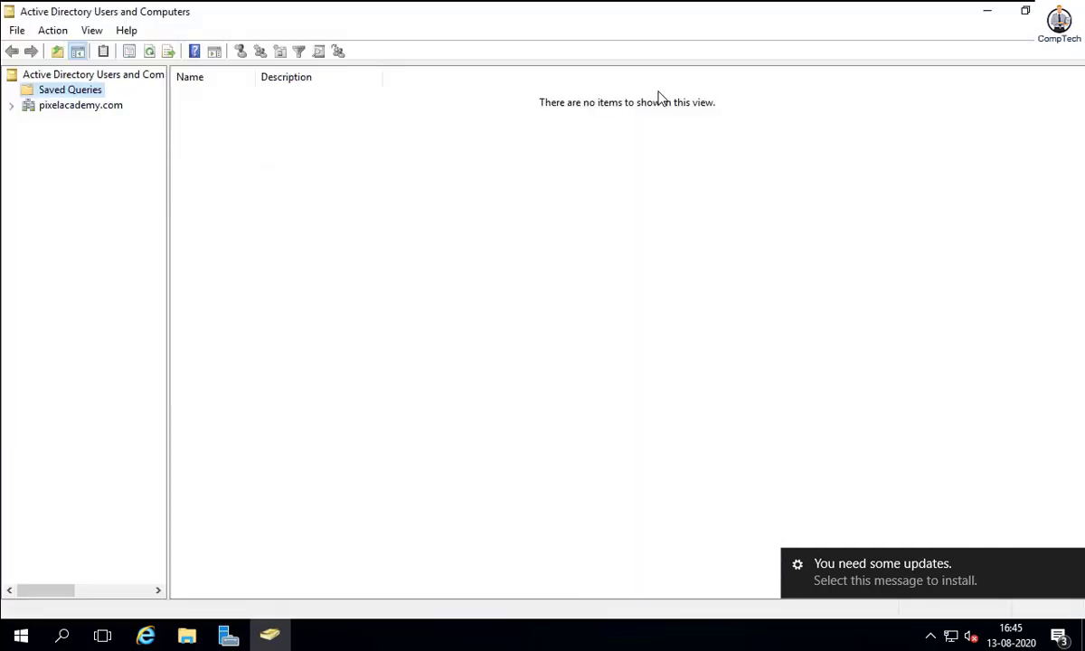
{"action": "left_click", "coordinate": [12, 106]}
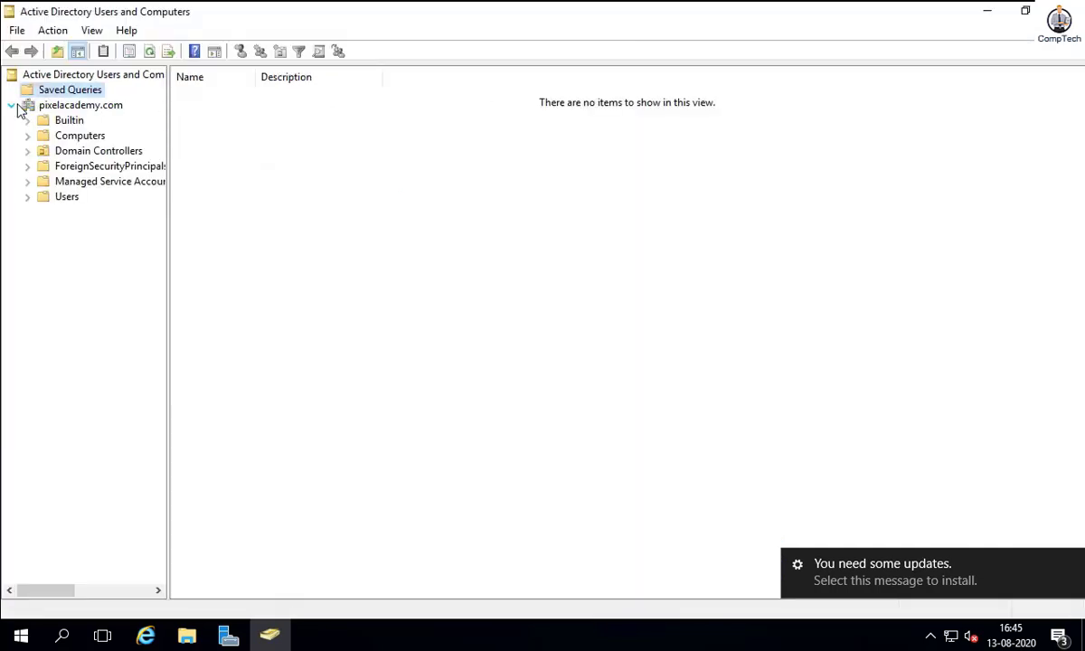
{"action": "left_click", "coordinate": [46, 107]}
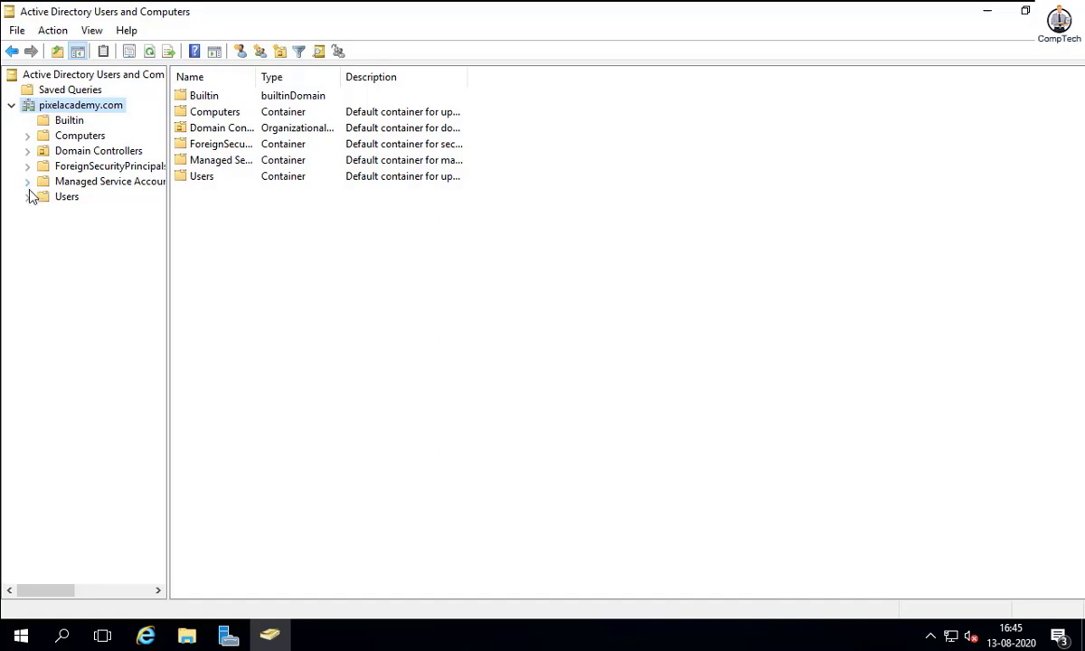
- Review the pixelacademy.com domain Properties tabs, then close the dialog and the console
{"action": "right_click", "coordinate": [65, 109]}
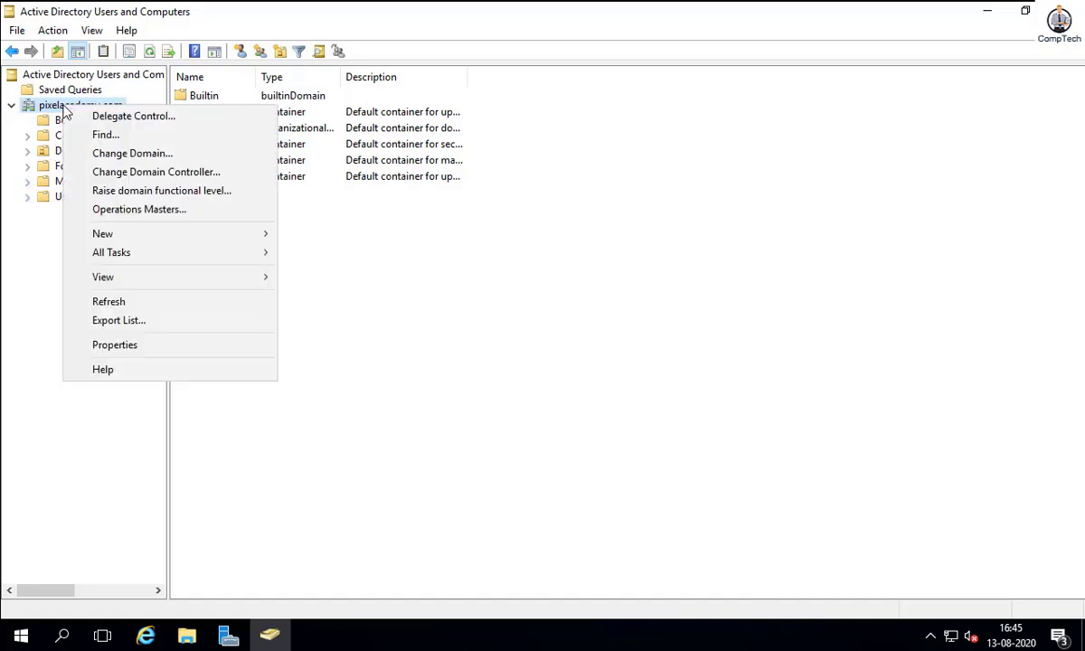
{"action": "left_click", "coordinate": [110, 345]}
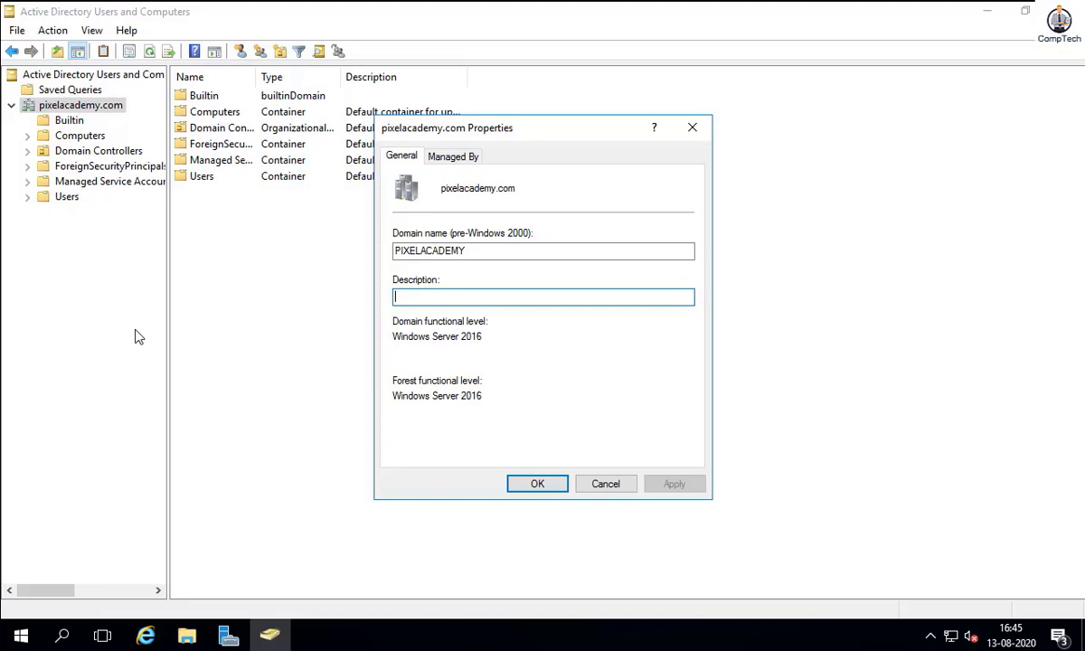
{"action": "left_click", "coordinate": [452, 157]}
{"action": "left_click", "coordinate": [404, 156]}
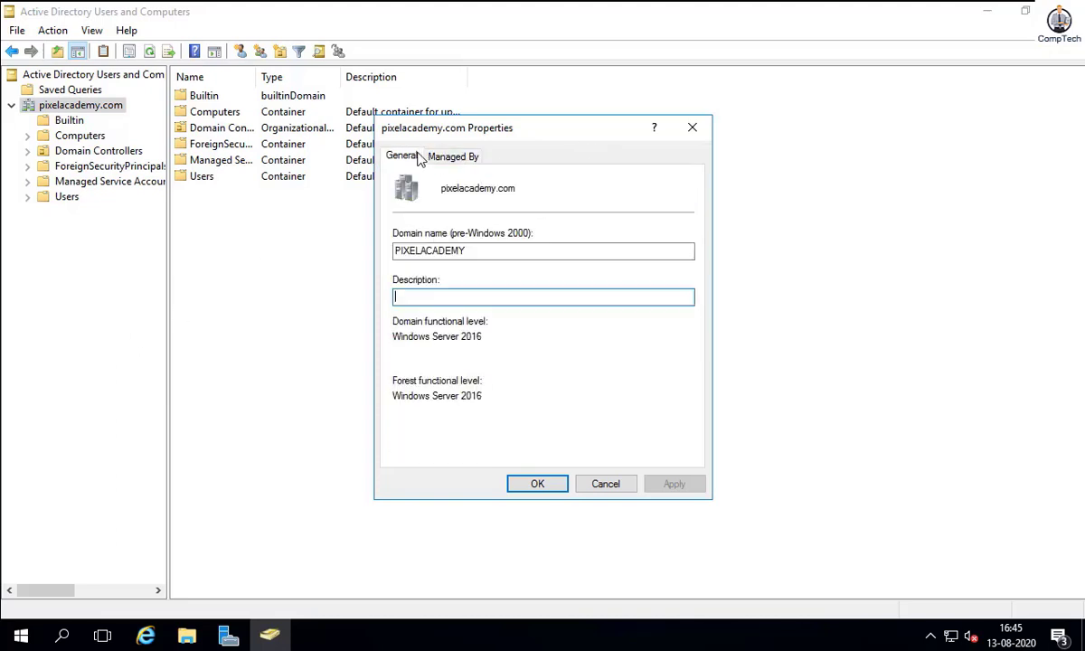
{"action": "left_click", "coordinate": [696, 132]}
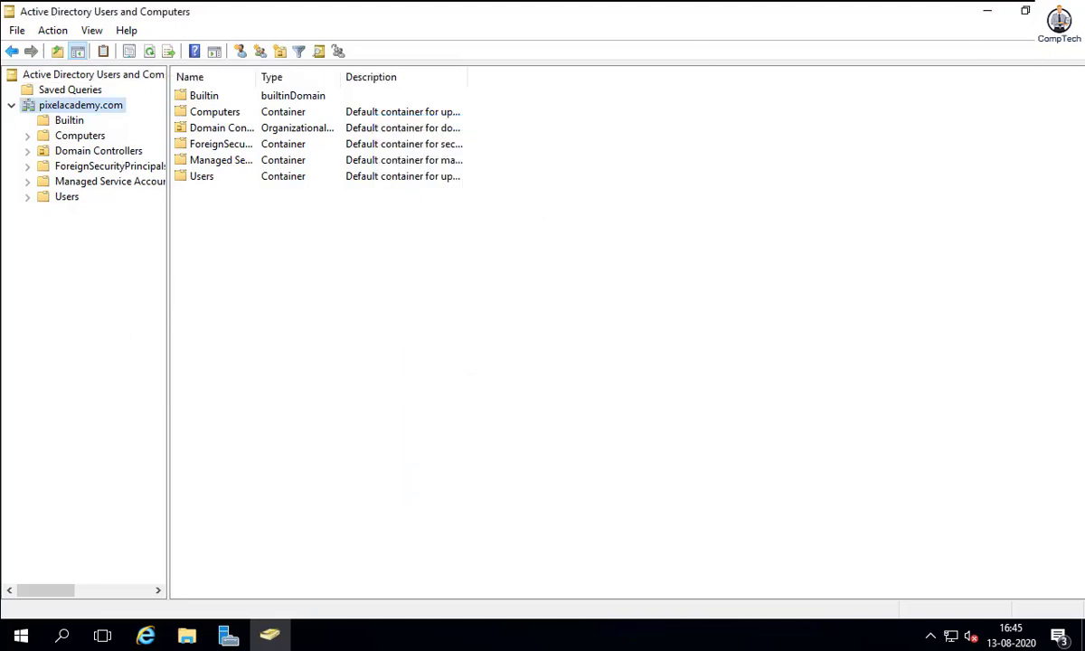
{"action": "left_click", "coordinate": [1063, 11]}
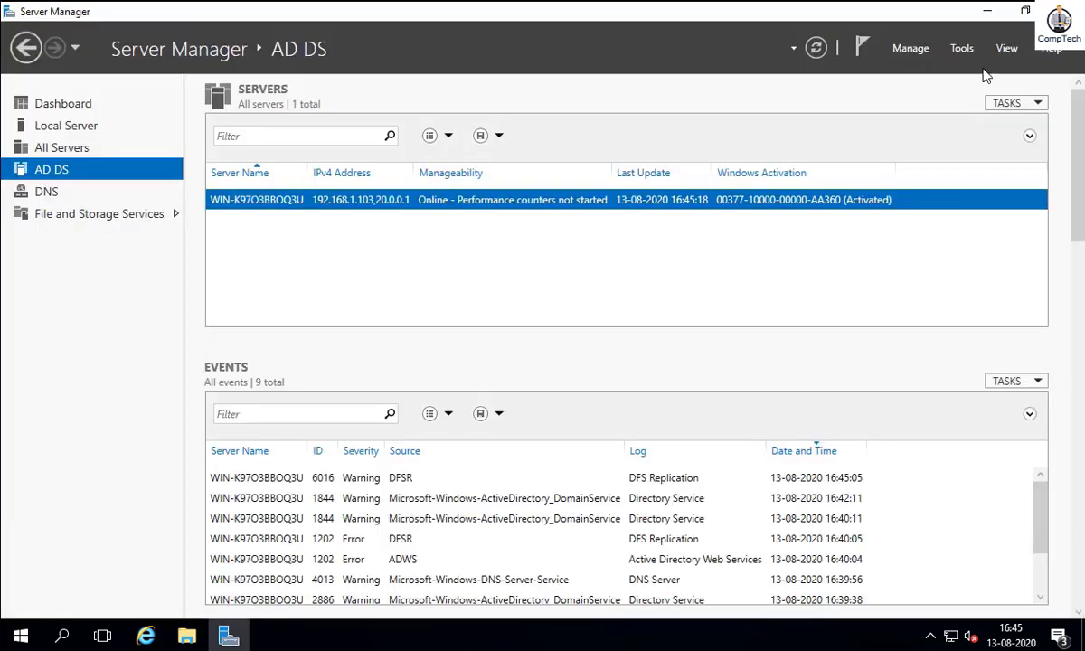
- Launch DNS Manager and open the pixelacademy.com forward lookup zone
{"action": "left_click", "coordinate": [961, 50]}
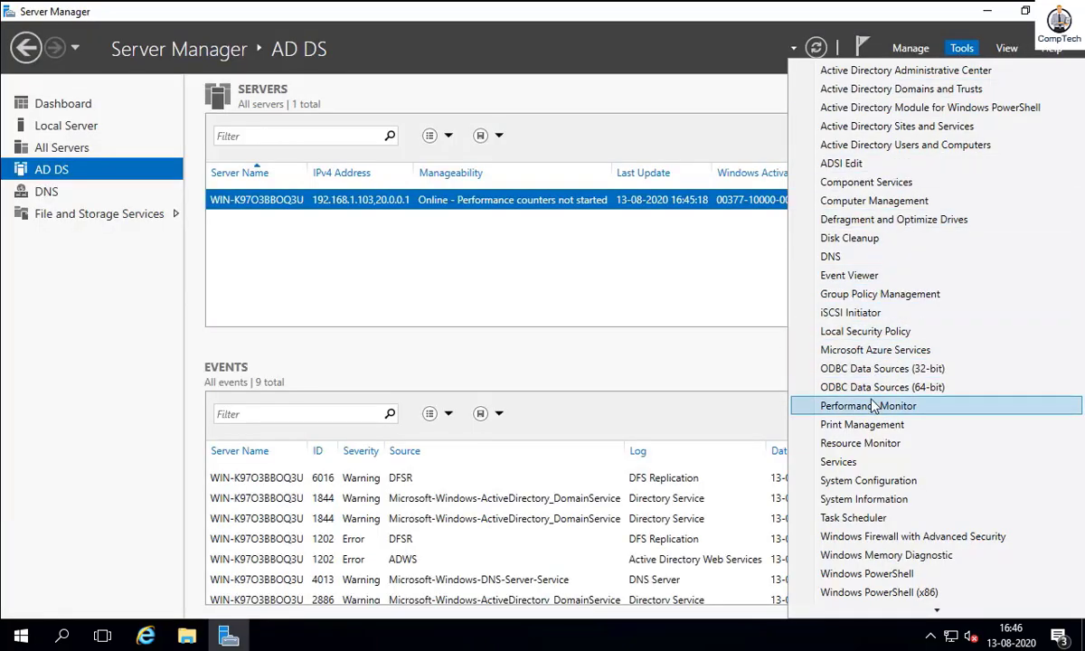
{"action": "left_click", "coordinate": [917, 257]}
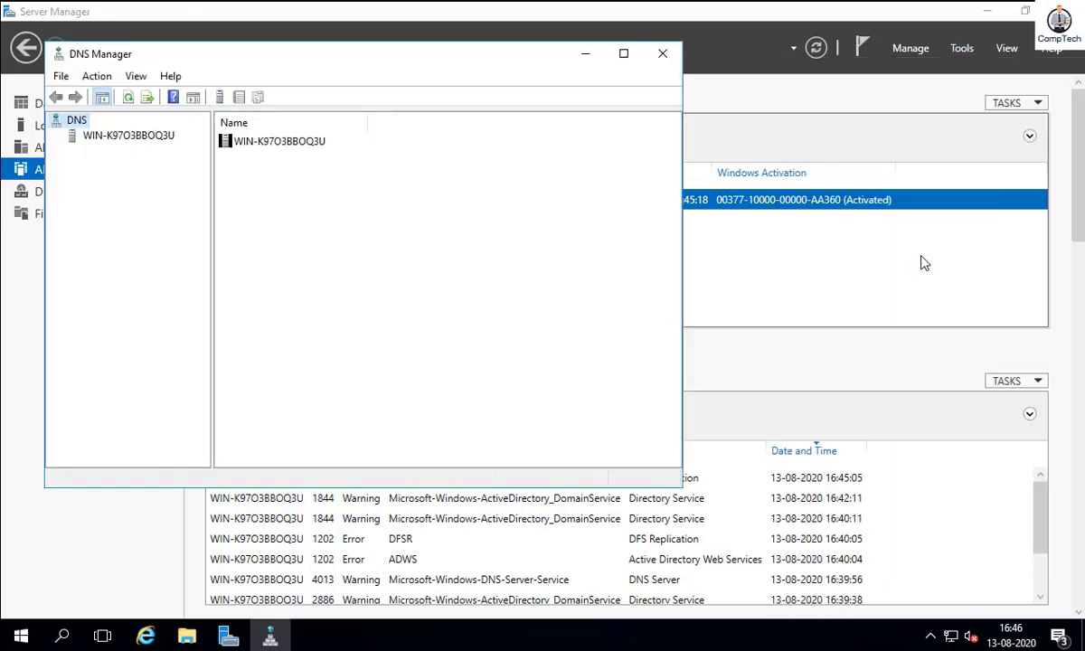
{"action": "left_click", "coordinate": [152, 135]}
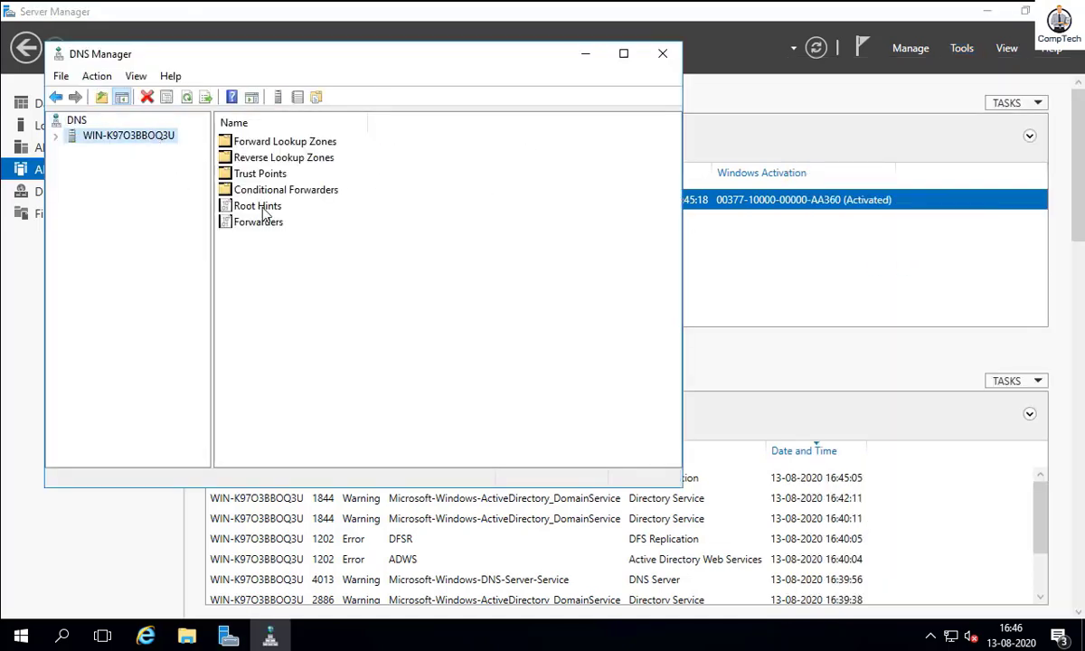
{"action": "double_click", "coordinate": [274, 145]}
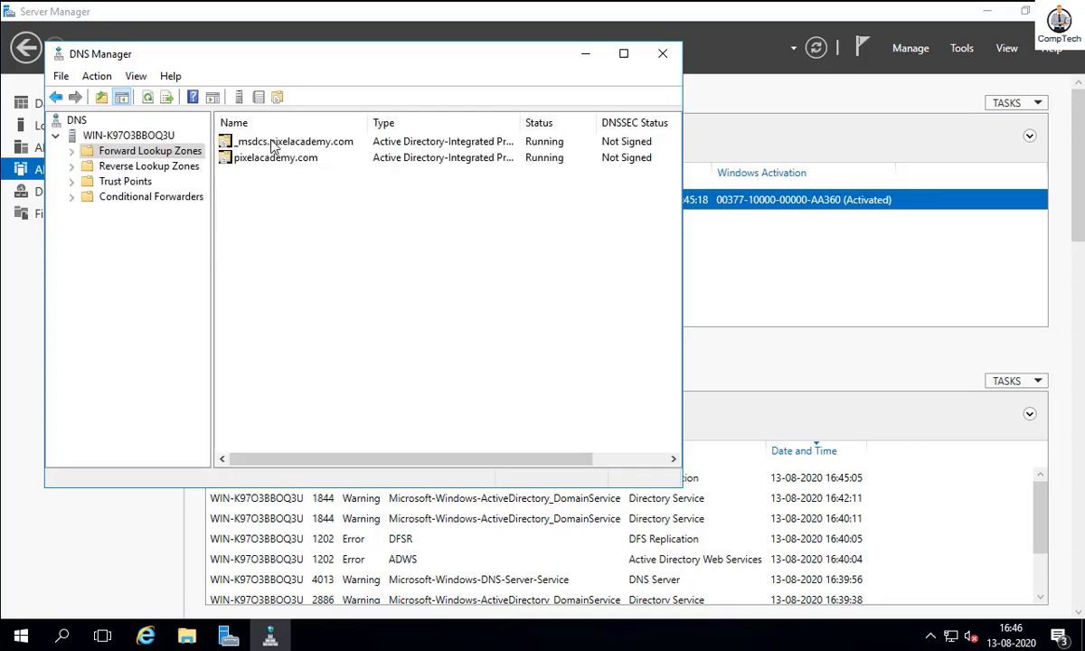
{"action": "left_click", "coordinate": [295, 161]}
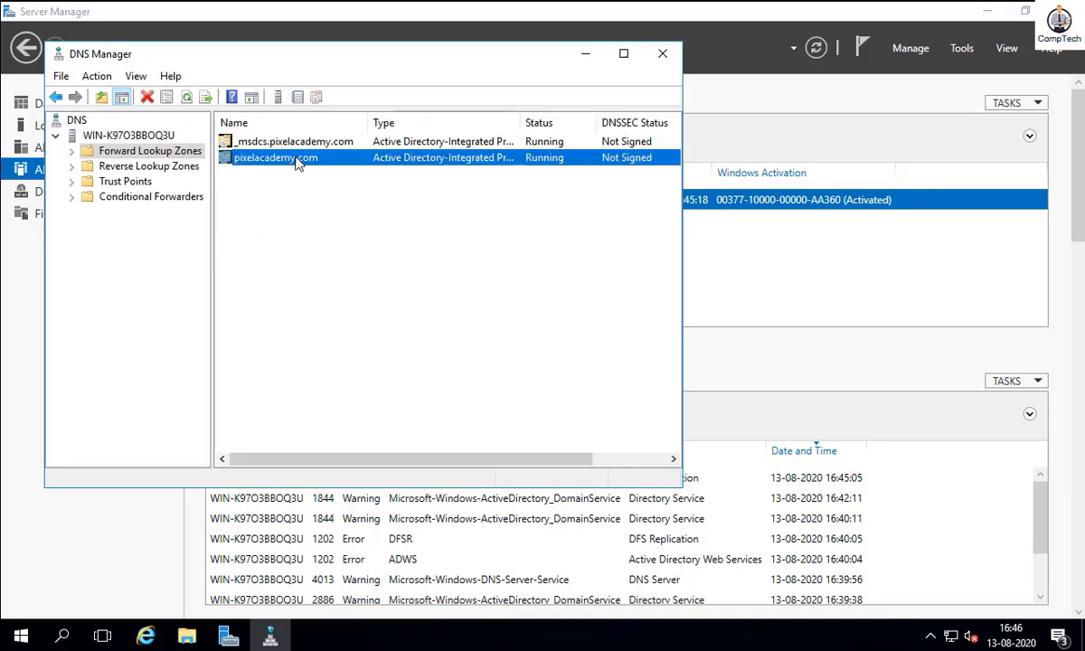
{"action": "double_click", "coordinate": [294, 161]}
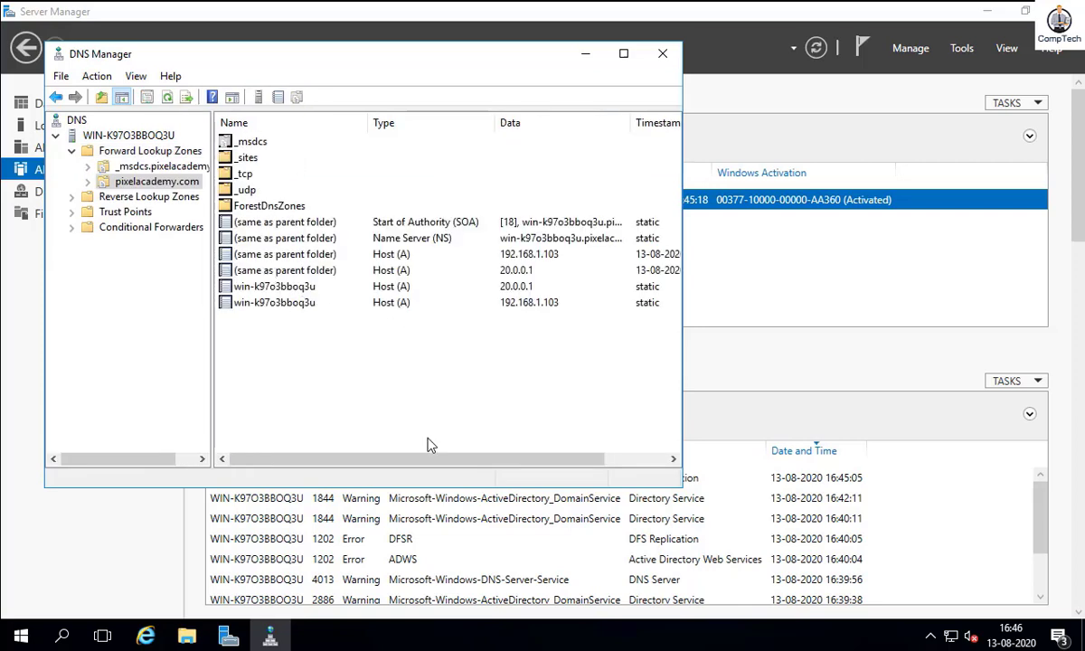
- Review the host records for 192.168.1.103 and 20.0.0.1, then close DNS Manager
{"action": "left_click_drag", "start_coordinate": [417, 459], "coordinate": [272, 446]}
{"action": "left_click", "coordinate": [448, 303]}
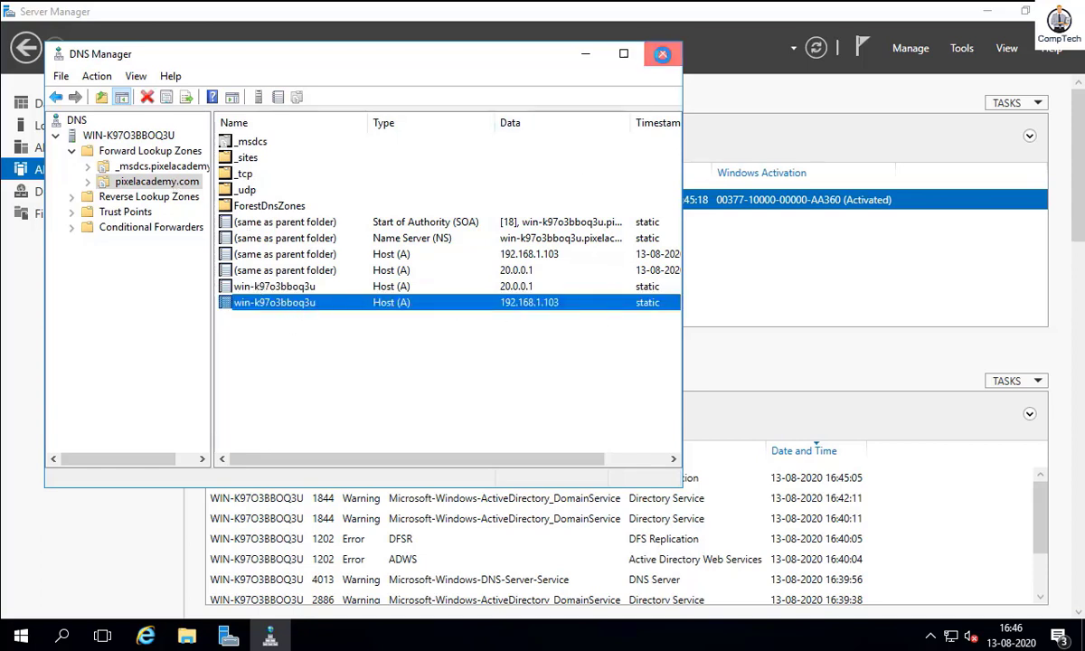
{"action": "left_click", "coordinate": [664, 56]}
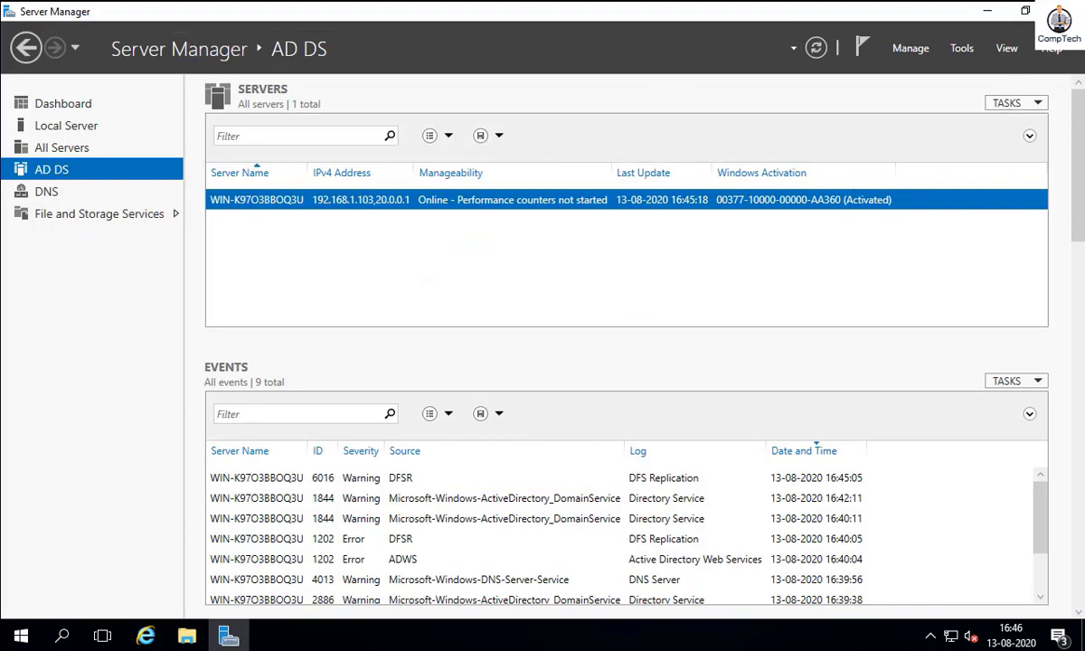